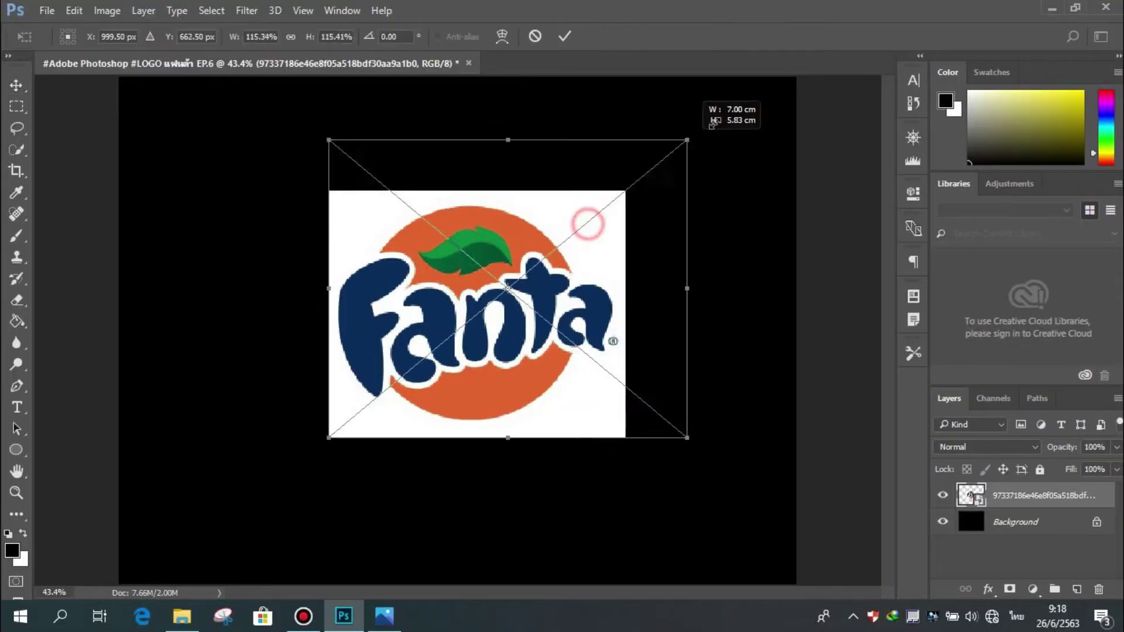
Scale the placed Fanta logo up to about 228% so it fills most of the canvas, and commit the transform
left_click_drag(328, 416, 340, 430)
left_click_drag(252, 472, 128, 564)
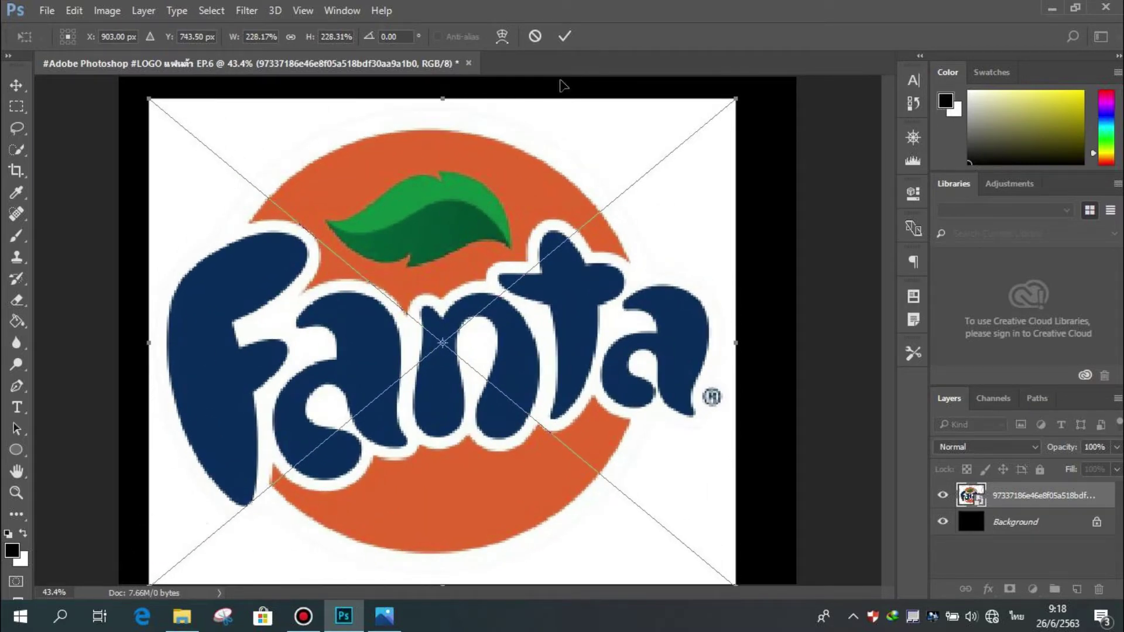
left_click(565, 36)
Sample the logo's navy lettering as the background colour and its orange disc (#e4652e) as the foreground colour
left_click(12, 552)
left_click(229, 404)
left_click(1043, 244)
left_click(23, 533)
left_click(12, 551)
left_click(532, 205)
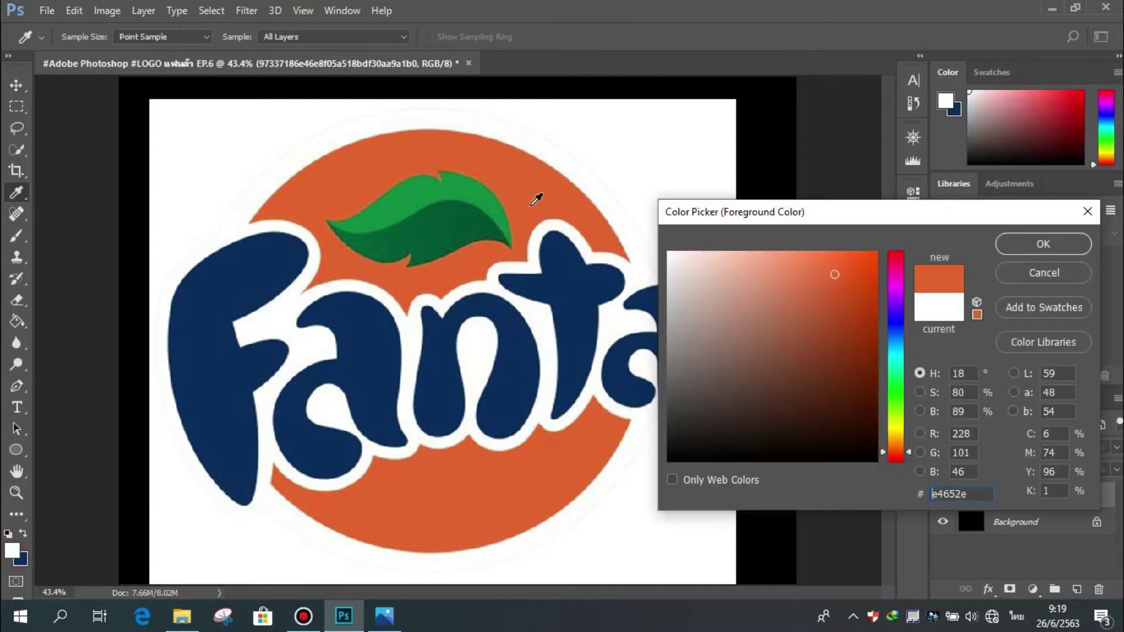
left_click(1067, 243)
Set the logo layer's opacity to 20% in its blending options
double_click(1106, 496)
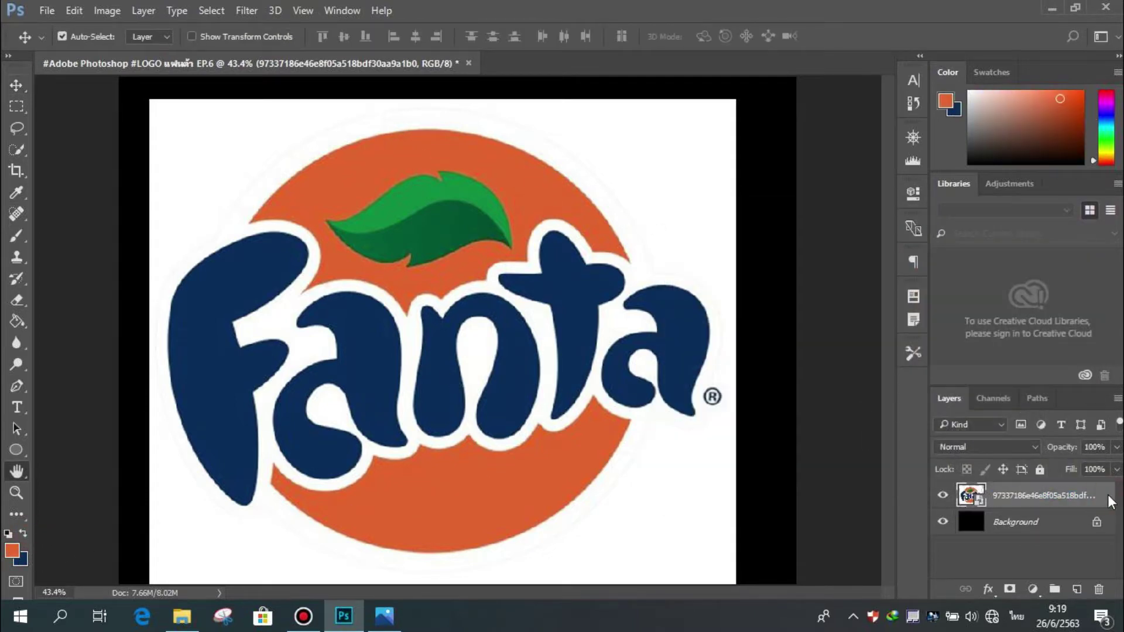
left_click_drag(621, 152, 570, 152)
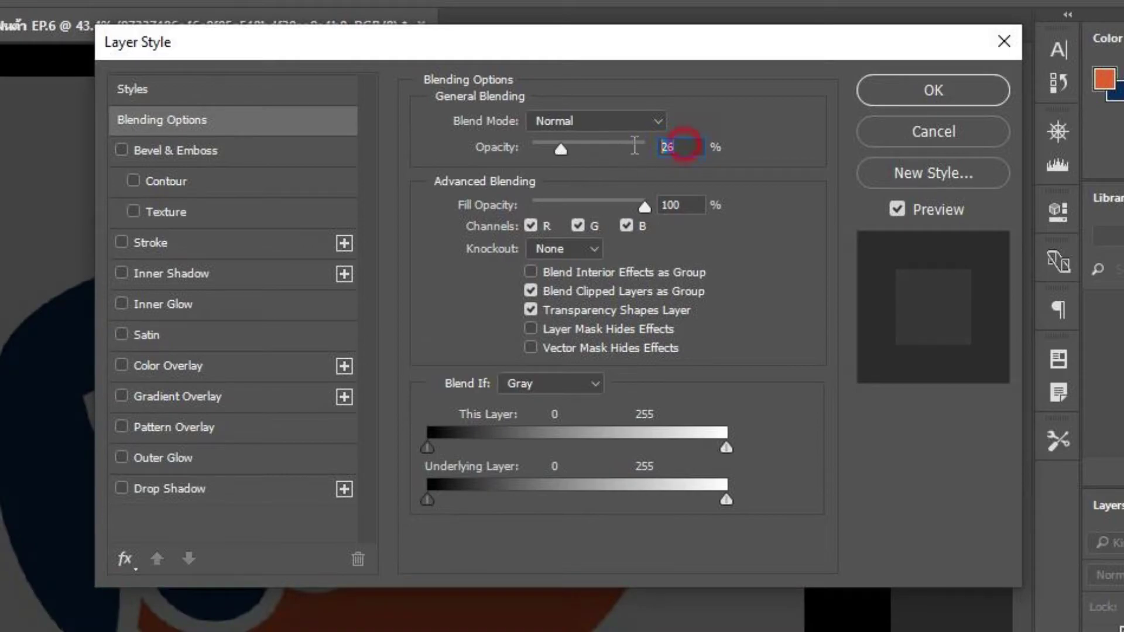
type("20")
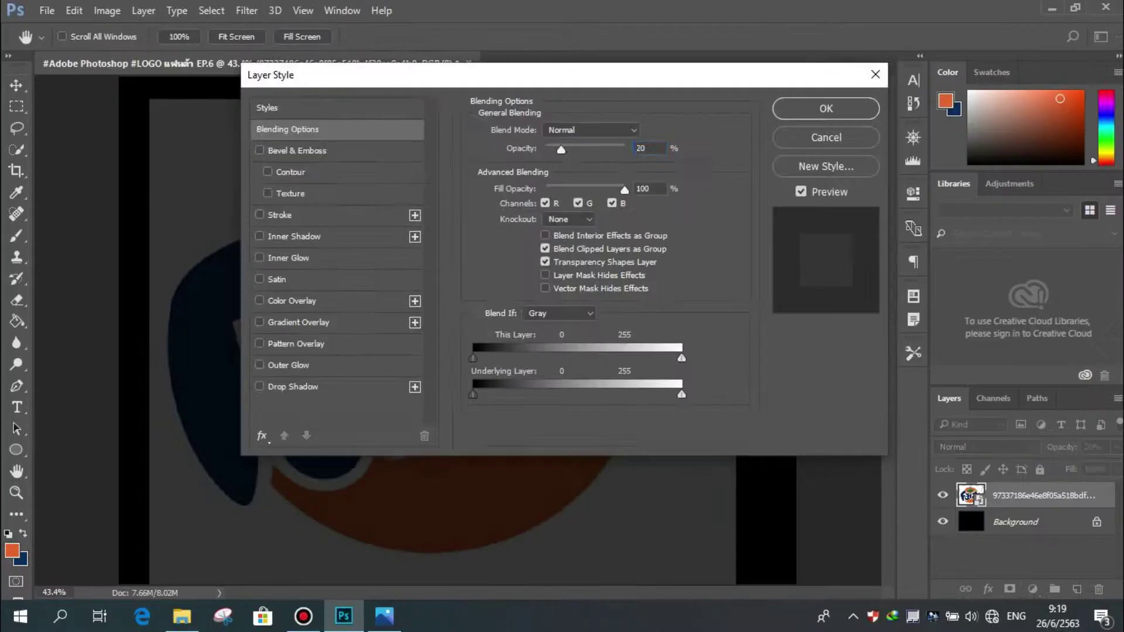
key("Return")
Create a layer named ส้ม, draw an orange circle with the Ellipse tool, and move it over the logo's orange disc
key("u")
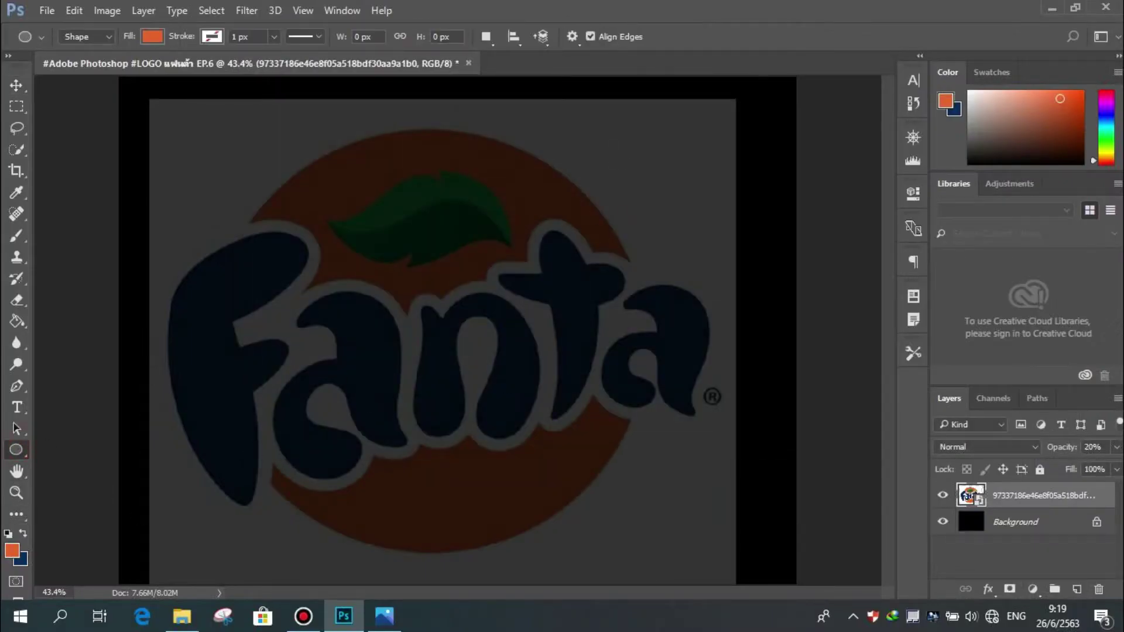
left_click(1076, 589)
type("ส้ม")
key("Return")
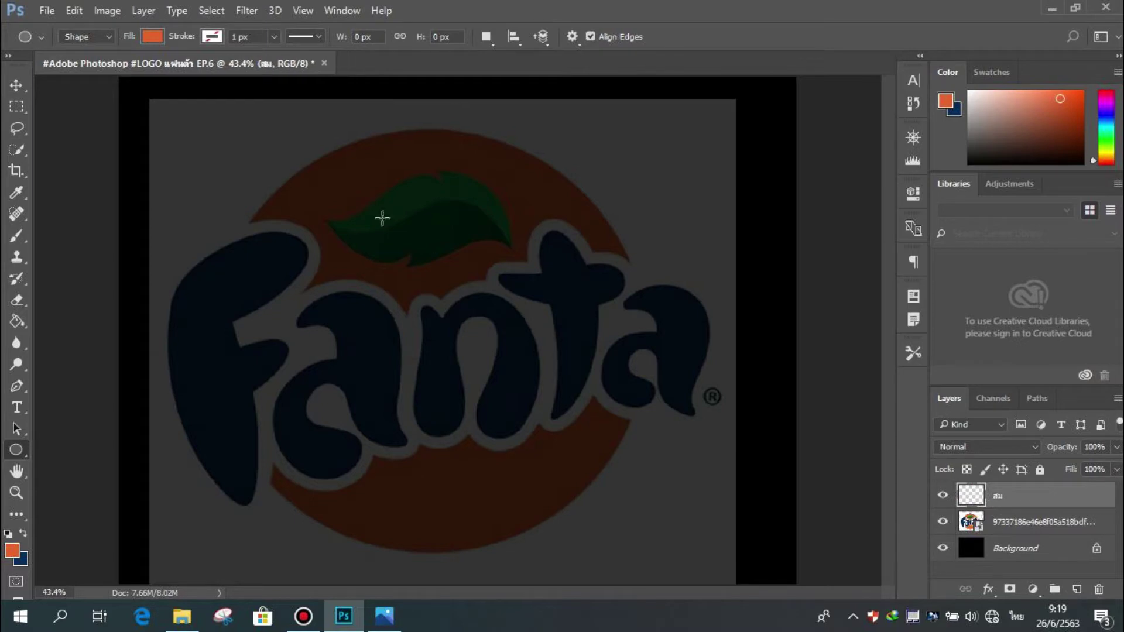
left_click_drag(260, 176, 668, 582)
key("v")
left_click_drag(411, 399, 375, 351)
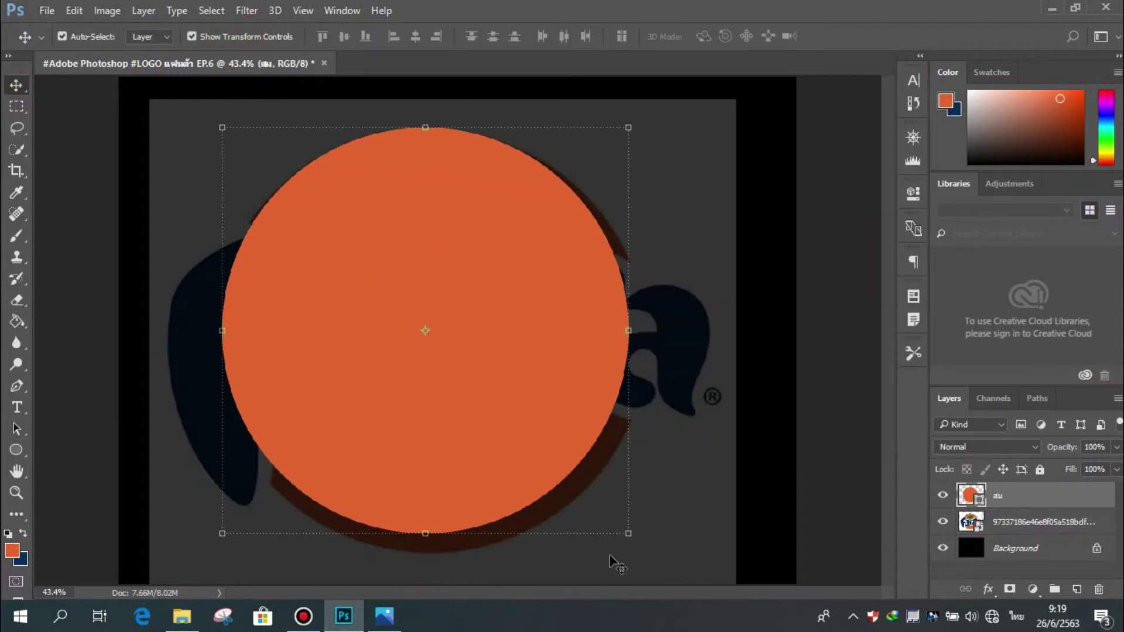
Scale the orange circle to about 106% so it matches the logo's disc, and commit the transform
left_click_drag(629, 534, 644, 549)
left_click_drag(223, 549, 213, 559)
left_click_drag(435, 394, 437, 394)
key("Left")
key("Left")
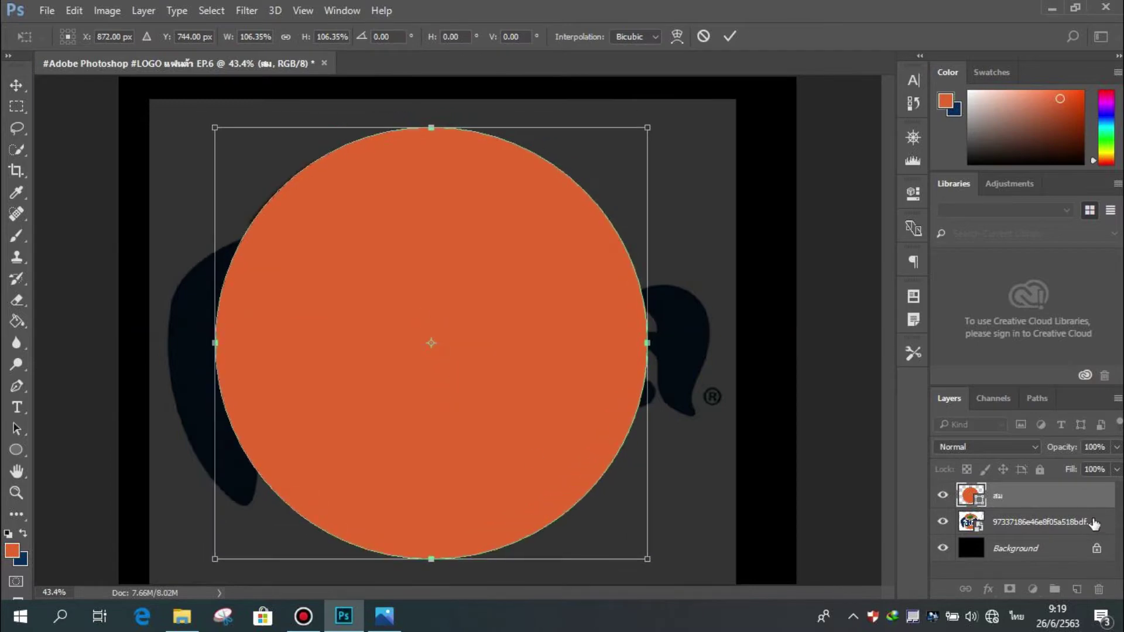
left_click(730, 36)
Move the faded logo layer above the orange circle and nudge it slightly into alignment
left_click_drag(1042, 522, 1041, 490)
key("Right")
key("Left")
key("Left")
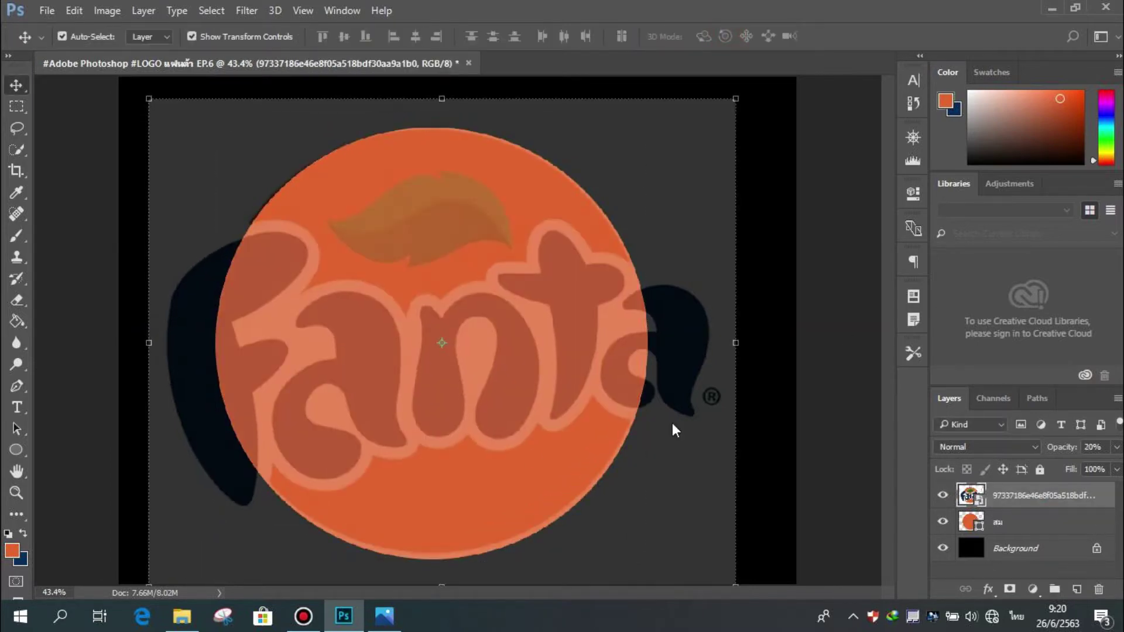
Select the orange circle's layer, then scale it down slightly and shift it to fit the logo's disc
left_click(1022, 538)
left_click(1019, 526)
left_click_drag(647, 559, 645, 557)
left_click_drag(506, 302, 507, 300)
key("Return")
Compare the two layers by toggling their visibility, then move the ส้ม layer above the logo and hide it
left_click(943, 495)
left_click(943, 496)
left_click(943, 521)
left_click(943, 522)
left_click_drag(1007, 522, 1009, 497)
left_click(944, 497)
left_click(943, 498)
Add a new layer at the top of the stack and name it อักษร
left_click(1077, 589)
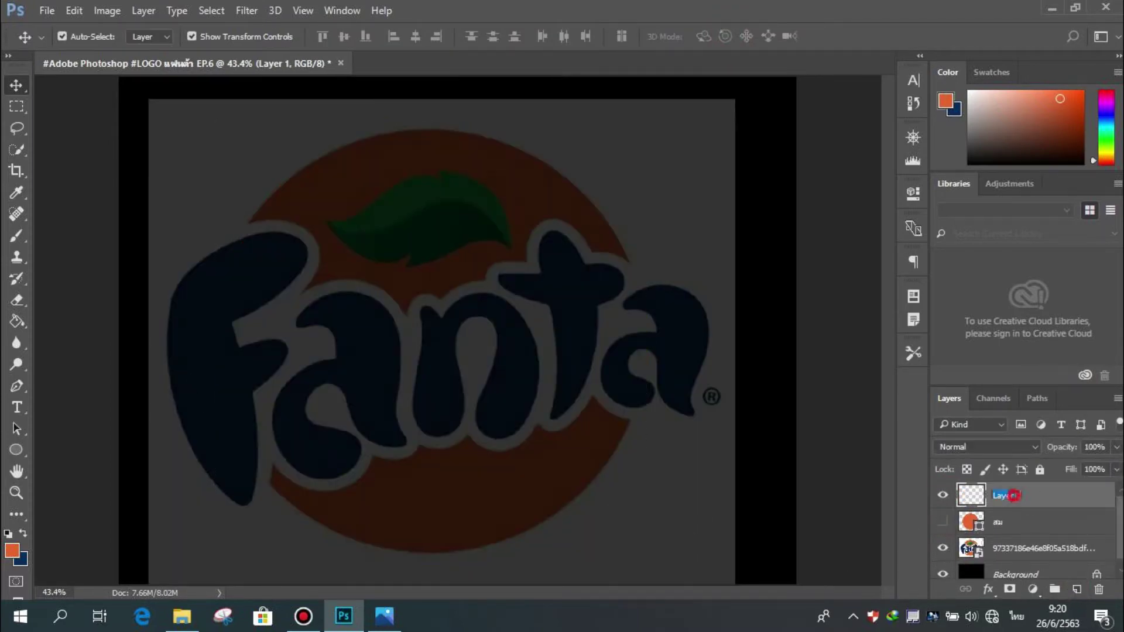
type("ร")
key("Return")
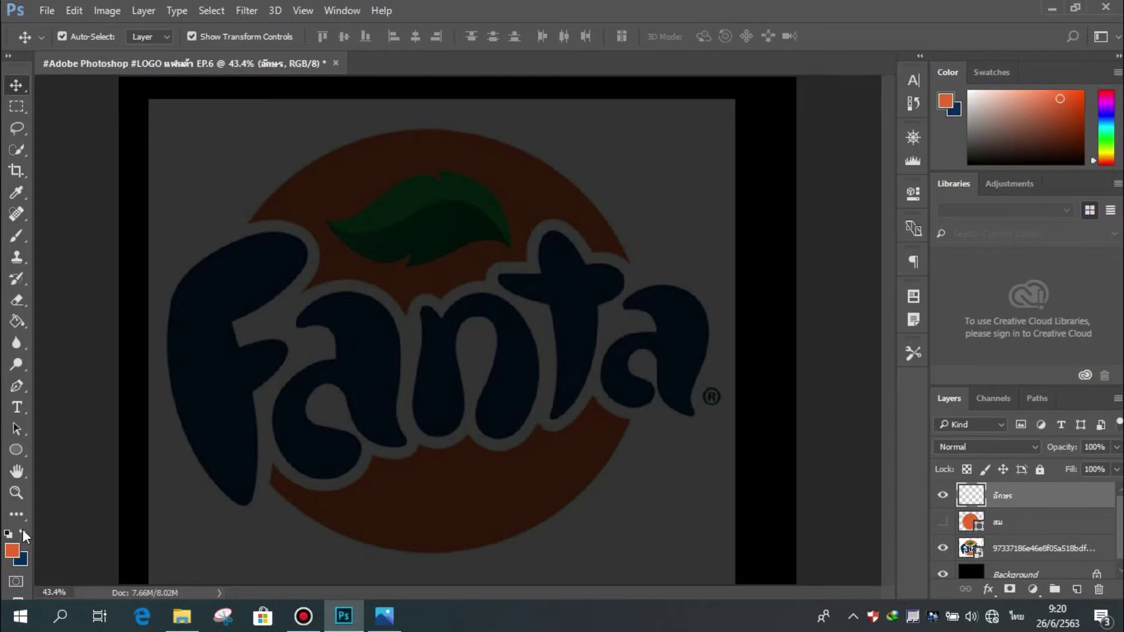
Set up a hard round brush with navy as the foreground colour, and switch to the Pen tool
left_click(17, 235)
left_click(76, 36)
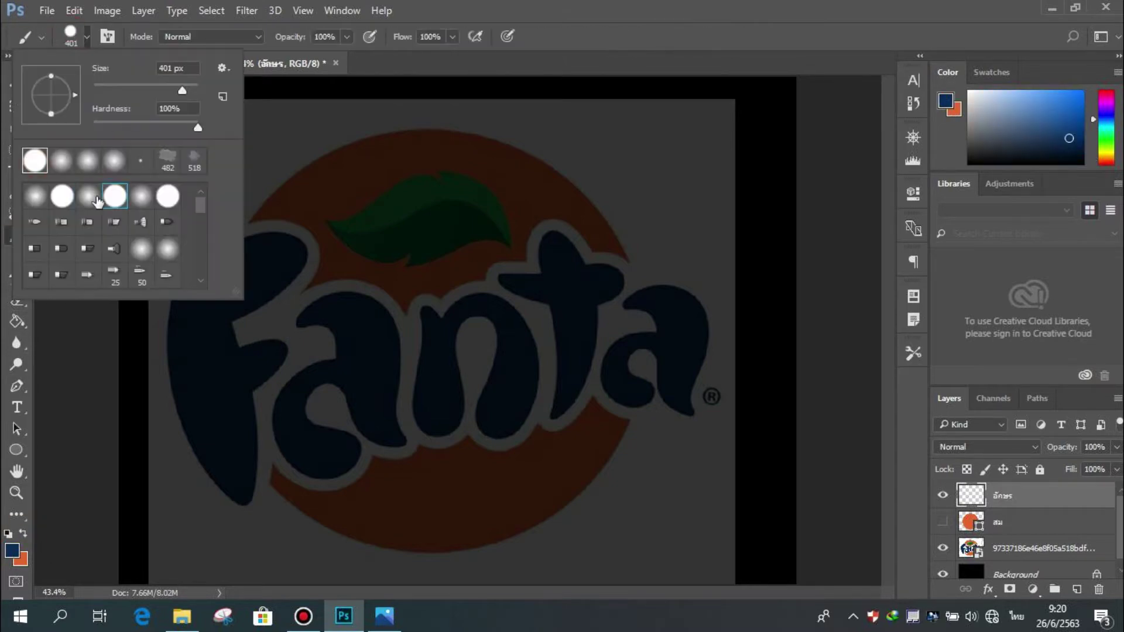
key("Return")
key("p")
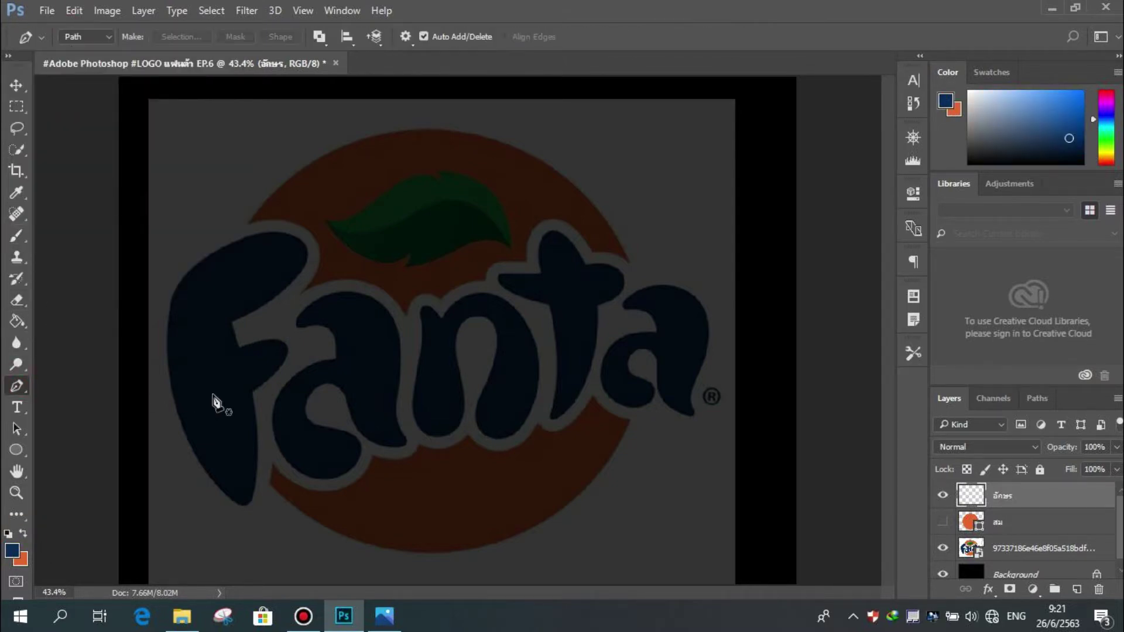
scroll(216, 387, "up", 5)
scroll(265, 378, "down", 1)
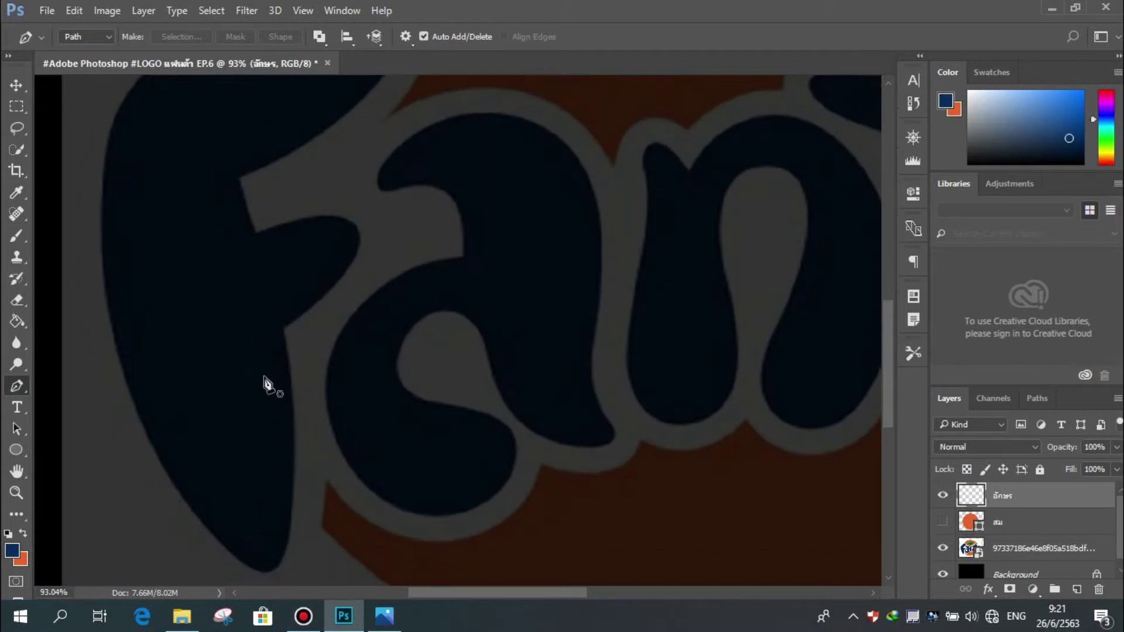
left_click(1082, 628)
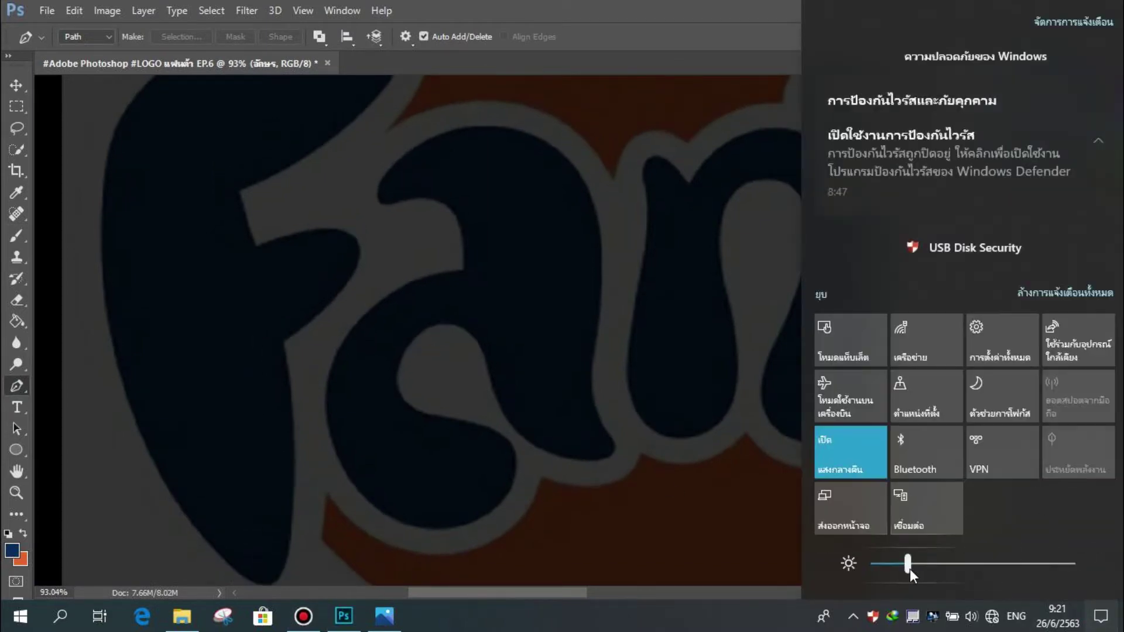
left_click(424, 389)
Trace the letter F with the Pen tool from its top curve through the inner notch to the middle arm
scroll(334, 439, "down", 1)
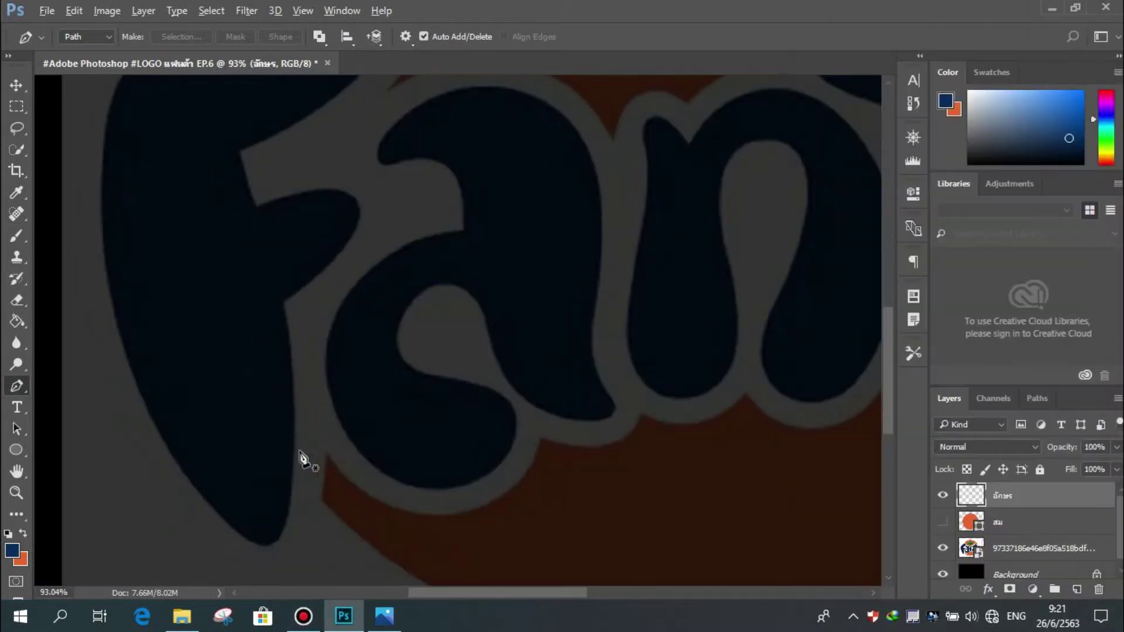
scroll(301, 459, "down", 1)
scroll(261, 214, "up", 3)
left_click(302, 144)
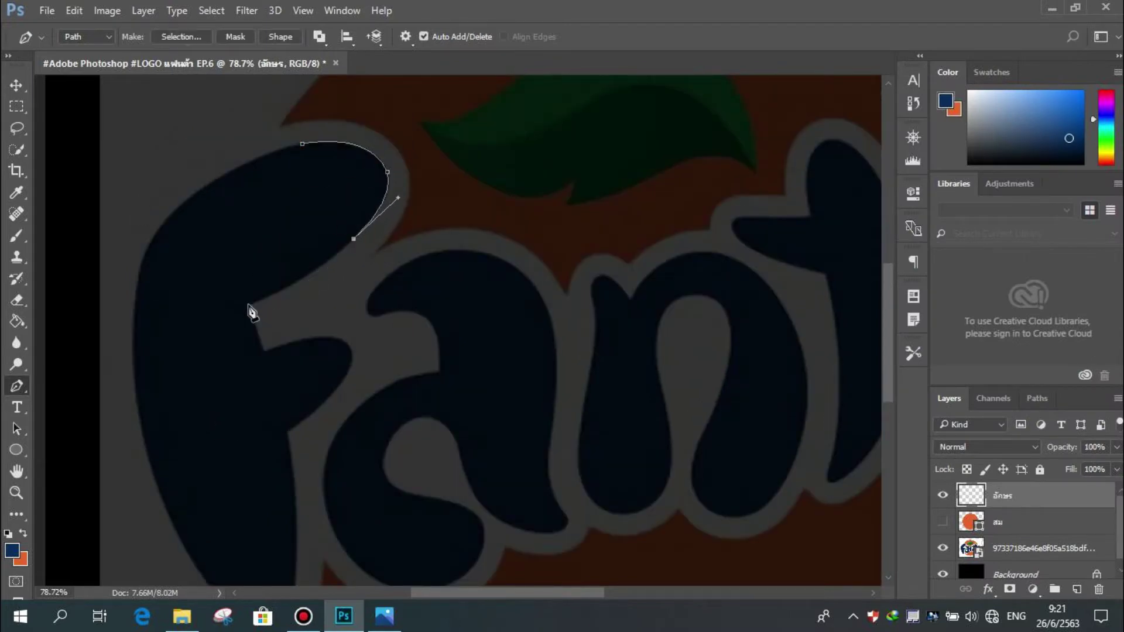
scroll(248, 305, "up", 2)
left_click_drag(249, 304, 110, 374)
left_click(270, 377)
scroll(272, 381, "down", 1)
left_click_drag(369, 302, 400, 305)
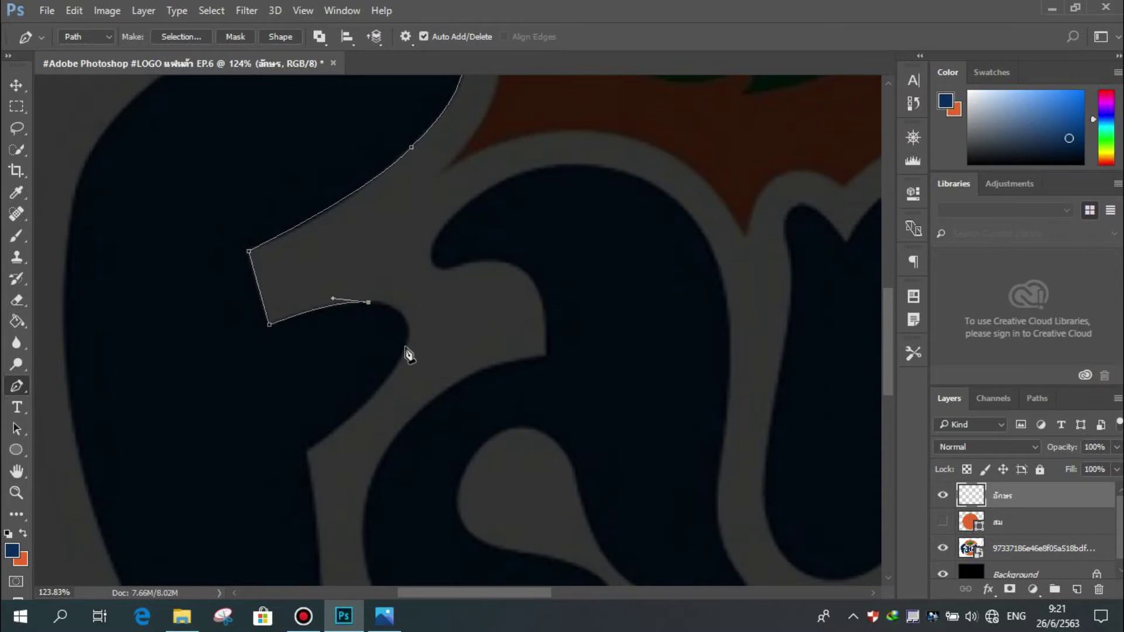
Continue the F path around the middle arm and down the stem's right edge to its rounded lower tip
scroll(374, 366, "down", 1)
left_click(221, 444)
scroll(276, 422, "down", 4)
left_click_drag(309, 429, 279, 563)
left_click(309, 429, "alt")
left_click_drag(258, 450, 219, 414)
scroll(261, 453, "down", 2)
scroll(261, 453, "up", 2)
Trace the F's left edge upward and close the path at its top curve
left_click_drag(185, 334, 150, 188)
left_click(185, 335, "alt")
scroll(186, 336, "up", 2)
left_click_drag(176, 255, 200, 167)
left_click(175, 255, "alt")
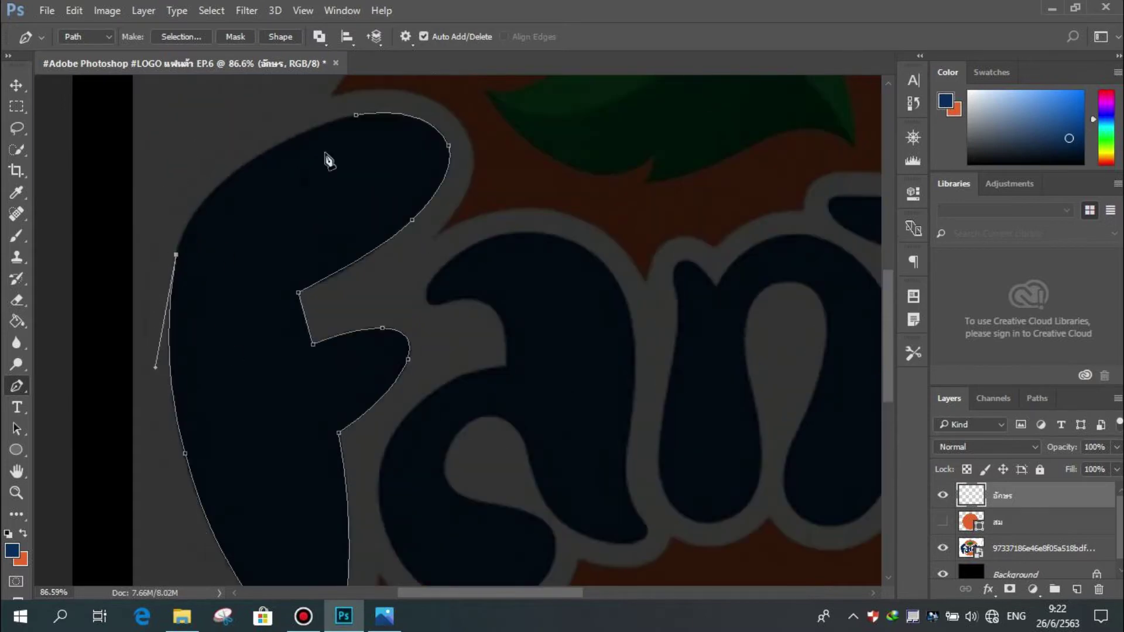
scroll(389, 397, "down", 3)
scroll(389, 396, "up", 5)
left_click_drag(325, 199, 551, 142)
Stroke the closed F path with the navy brush and dismiss the path
right_click(325, 200)
left_click(363, 291)
key("Return")
key("Return")
Trace the lower bowl of the first letter a, from its right end around the underside and up the left edge
scroll(329, 206, "down", 4)
scroll(429, 402, "up", 5)
left_click(423, 336)
left_click_drag(253, 428, 121, 381)
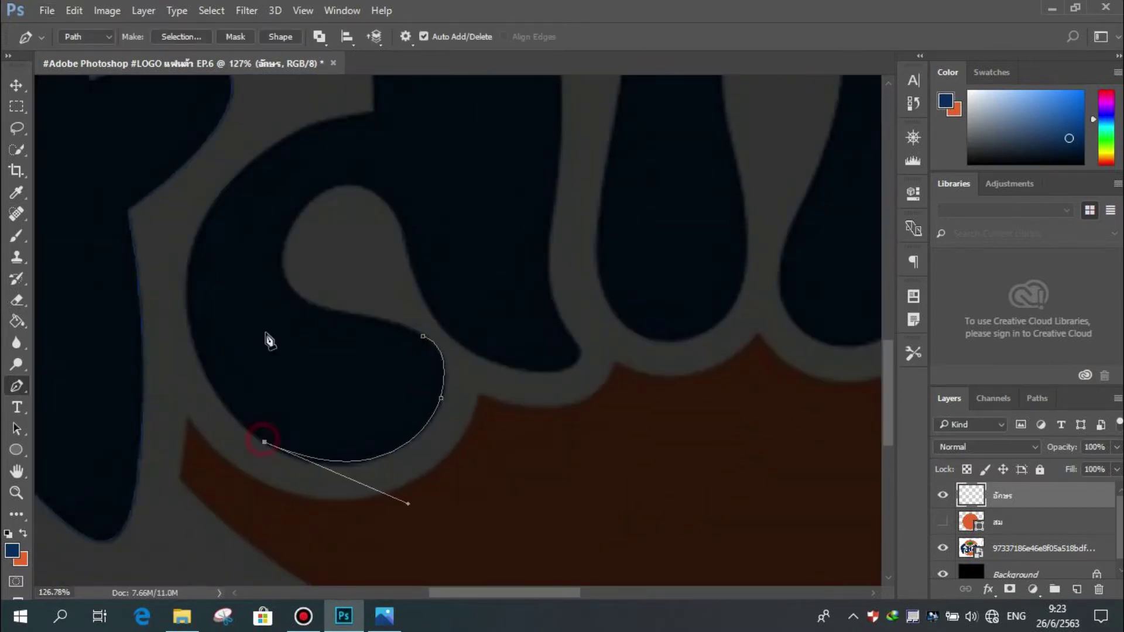
left_click(264, 443, "alt")
scroll(264, 443, "up", 1)
left_click_drag(207, 267, 276, 117)
left_click(207, 266, "alt")
Continue the first a's path through the inner corner and around the rounded tip of its upper hook
scroll(208, 266, "up", 3)
left_click_drag(372, 286, 452, 285)
left_click(375, 282)
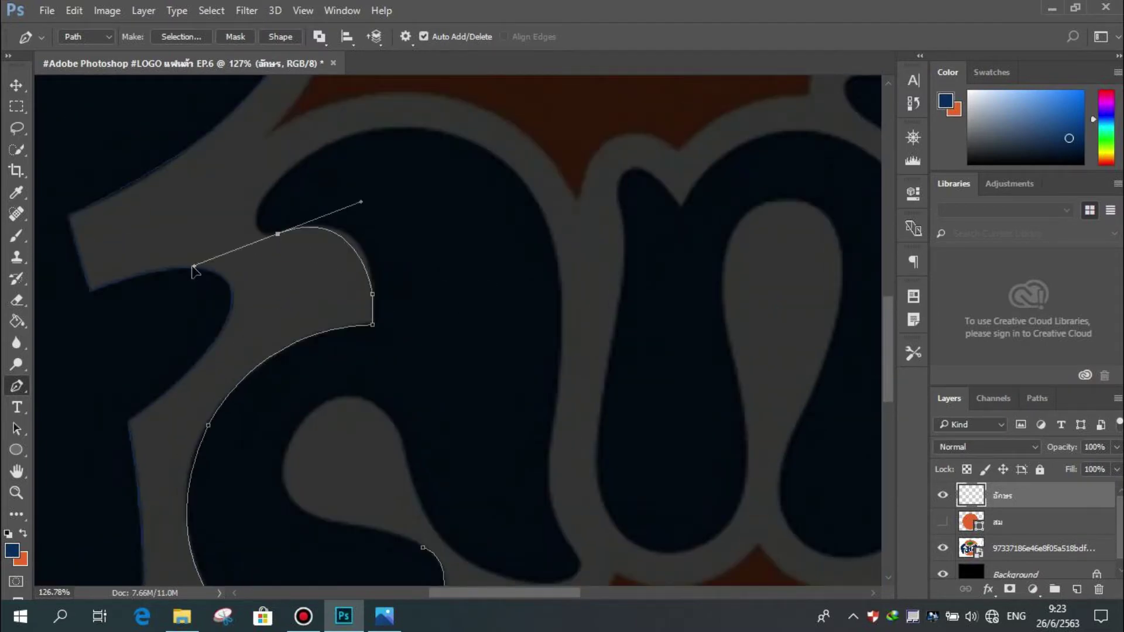
left_click_drag(252, 241, 168, 263)
left_click(277, 235, "alt")
scroll(270, 235, "up", 5)
left_click_drag(258, 306, 287, 233)
left_click(258, 306, "alt")
Trace the first a's top curve and right edge down toward its foot, redoing the misplaced top anchor
left_click_drag(605, 273, 675, 415)
key("ctrl+z")
left_click_drag(549, 192, 723, 291)
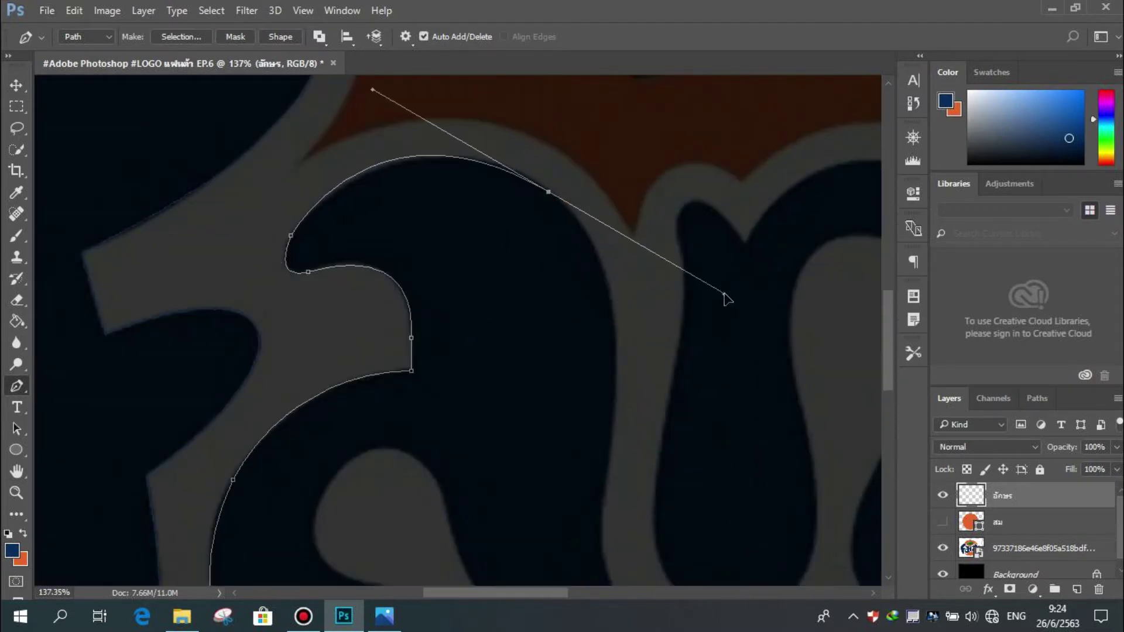
left_click(549, 192, "alt")
scroll(549, 192, "down", 4)
left_click_drag(506, 280, 486, 396)
left_click(506, 280, "alt")
Trace the first a's pointed foot and its inner counter back toward the starting anchor
scroll(542, 426, "up", 3)
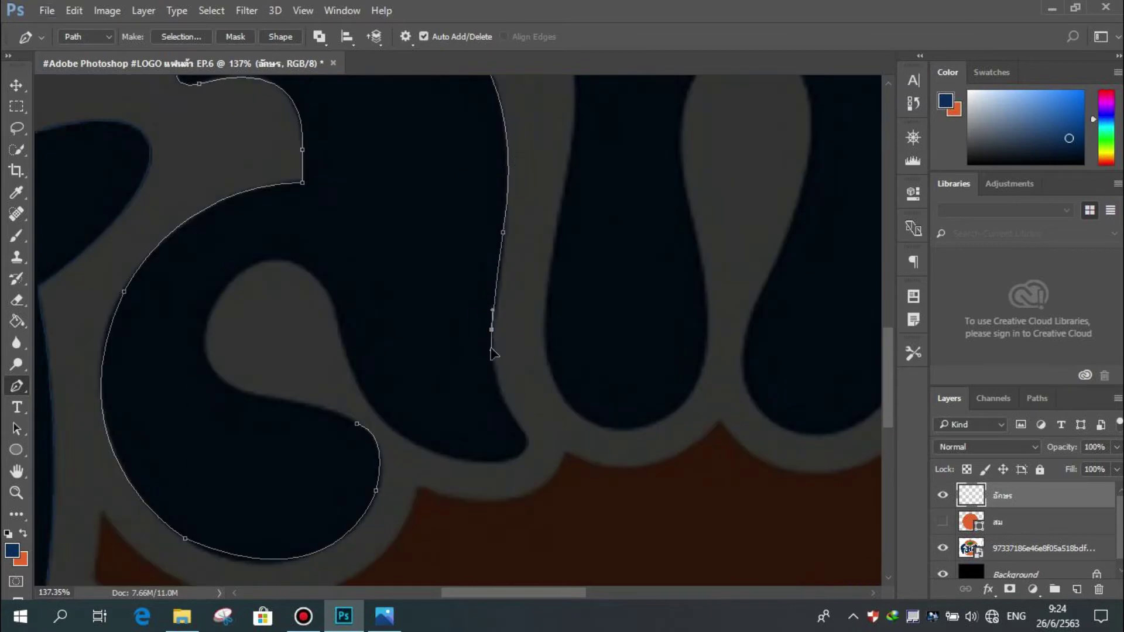
left_click_drag(494, 462, 491, 463)
left_click(519, 455, "alt")
left_click_drag(346, 348, 298, 204)
left_click(345, 348, "alt")
left_click_drag(294, 263, 248, 237)
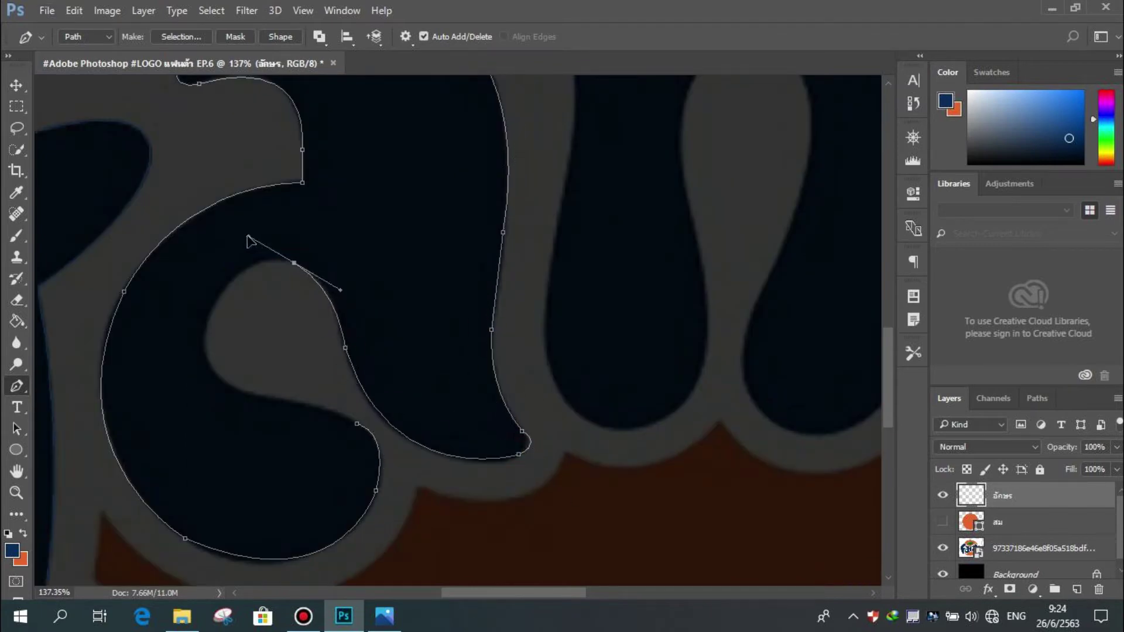
left_click_drag(206, 322, 183, 402)
left_click_drag(267, 397, 271, 404)
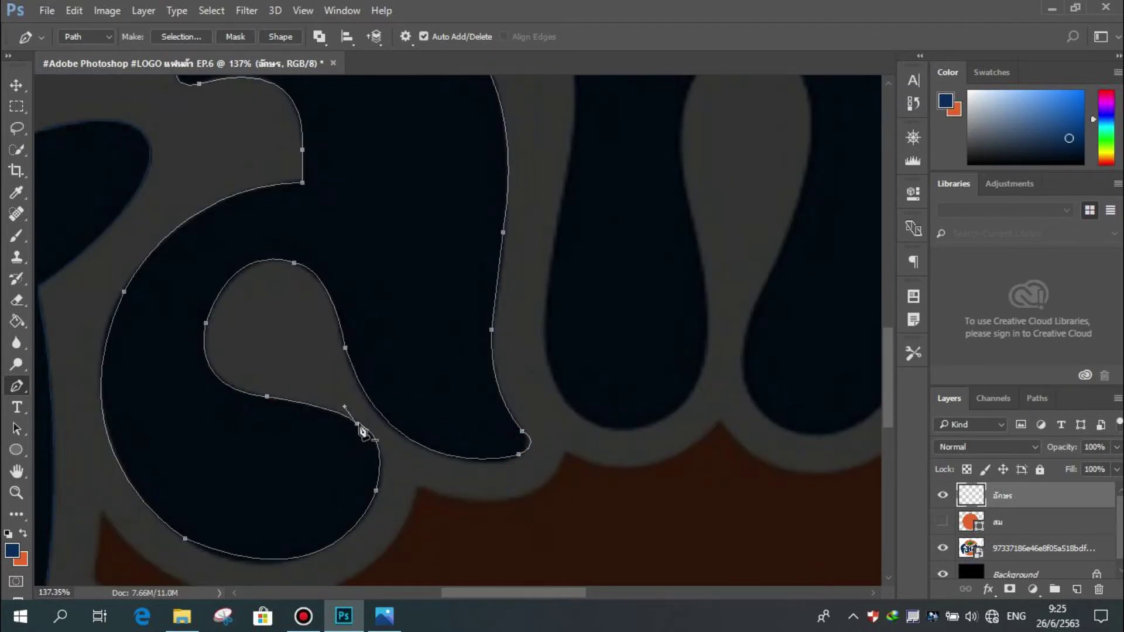
Stroke the first a's path with the navy brush and dismiss the path
right_click(360, 426)
left_click(410, 369)
key("Return")
key("Return")
Trace the letter n from its upper-left tip over the arch and down around the base of the right leg
scroll(473, 363, "down", 1)
left_click_drag(473, 363, 234, 463)
scroll(319, 162, "up", 3)
left_click(315, 156)
left_click_drag(362, 144, 403, 183)
left_click_drag(540, 83, 645, 83)
left_click_drag(754, 282, 828, 502)
scroll(632, 447, "down", 3)
left_click_drag(628, 444, 734, 349)
left_click_drag(540, 388, 540, 296)
Continue the n path up the right leg's inner edge, around the inner arch, and down the left leg's inner edge
left_click(560, 329)
left_click_drag(583, 160, 543, 108)
left_click(583, 160, "alt")
left_click_drag(499, 176, 469, 229)
left_click(499, 177, "alt")
left_click_drag(505, 287, 533, 343)
left_click(504, 287, "alt")
Trace around the base of the n's left leg and up its outer edge toward the starting tip
left_click_drag(489, 430, 442, 471)
left_click(489, 430, "alt")
left_click_drag(388, 382, 369, 332)
left_click_drag(399, 288, 412, 249)
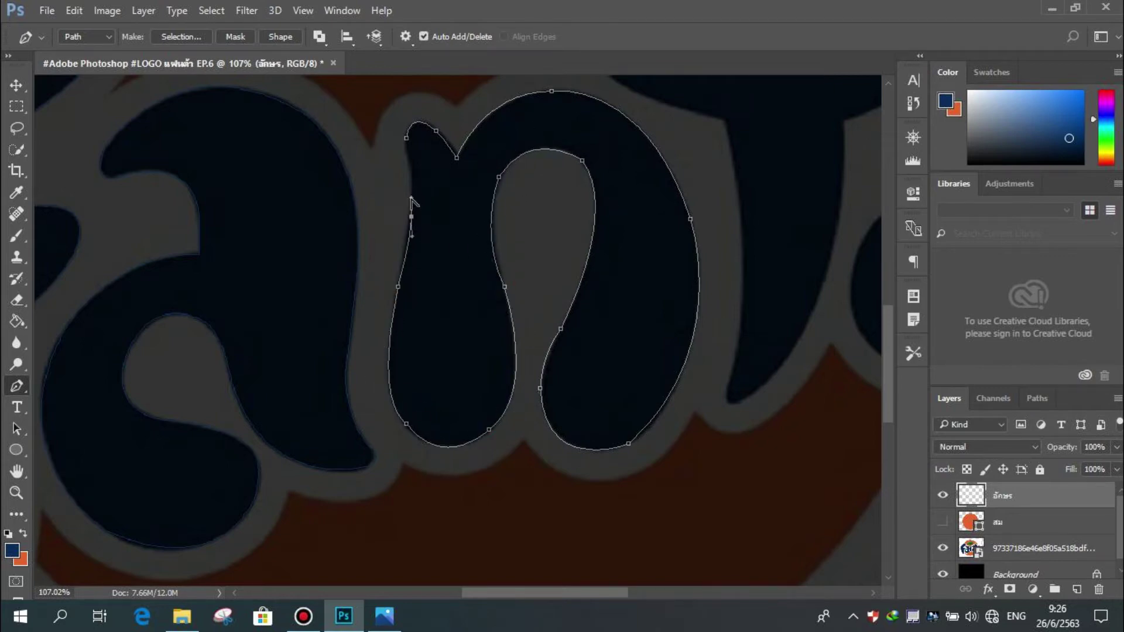
Stroke the n's path with the navy brush and dismiss the path
right_click(409, 142)
left_click(445, 220)
key("Return")
key("Return")
Start tracing the letter t below its crossbar, going down the stem's left edge and around the pointed tip
scroll(570, 308, "up", 1)
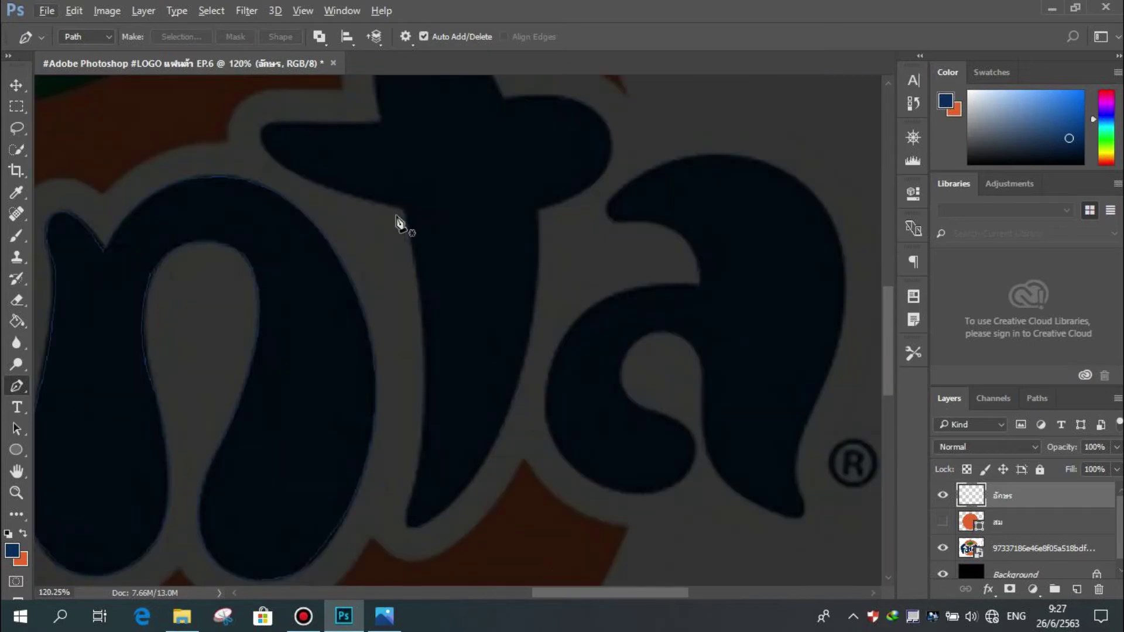
left_click(405, 118)
left_click_drag(409, 415, 372, 560)
left_click(408, 415, "alt")
left_click_drag(424, 432, 453, 420)
left_click(424, 432, "alt")
Continue the t's path up the stem's right edge, around the crossbar's right end and over the top to the crossbar's left tip
scroll(563, 159, "up", 3)
scroll(565, 254, "down", 2)
left_click_drag(542, 292, 540, 83)
left_click(541, 292, "alt")
left_click_drag(593, 262, 603, 243)
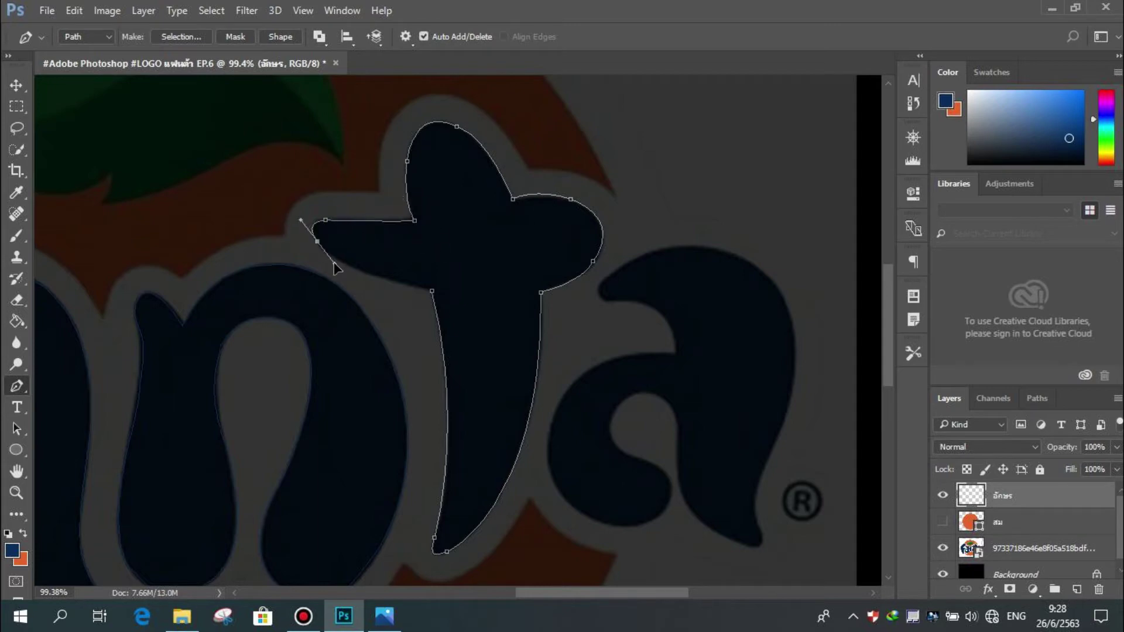
Stroke the t's path in navy and dismiss the path
right_click(439, 296)
left_click(476, 373)
left_click(673, 212)
key("Return")
Start tracing the final a from its upper-left tip, over the top and down the outer right edge to the tail
scroll(423, 257, "up", 2)
left_click(375, 278)
left_click_drag(358, 249, 391, 202)
left_click_drag(587, 241, 713, 337)
left_click(588, 241, "alt")
scroll(611, 296, "down", 4)
left_click_drag(546, 334, 482, 468)
left_click(546, 333, "alt")
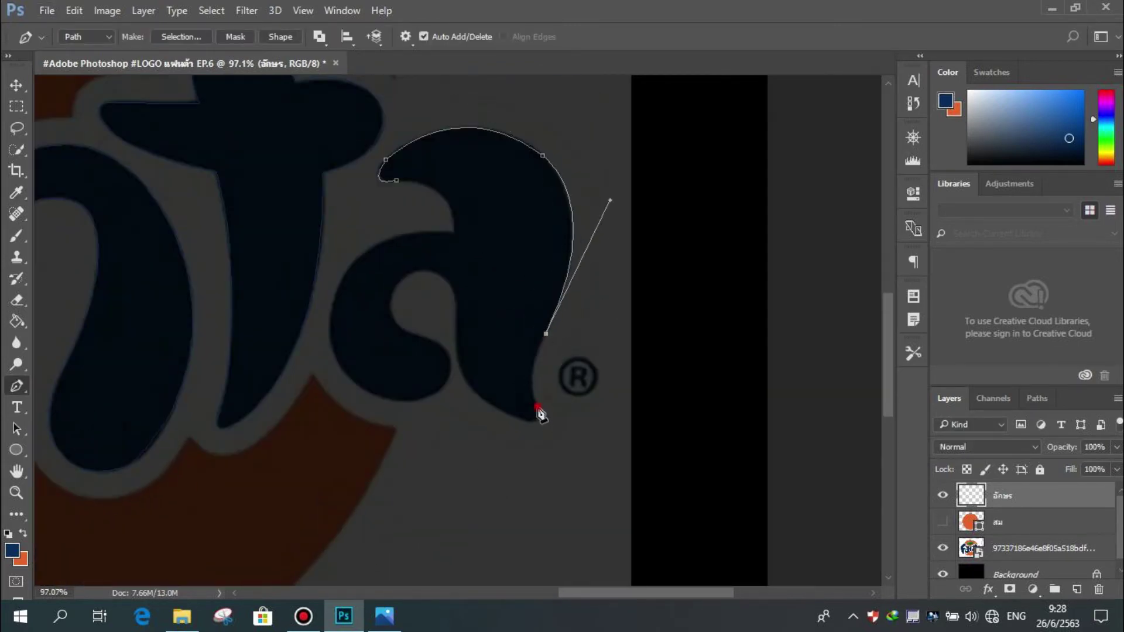
left_click(524, 420, "alt")
Continue the final a's path along the tail's underside, around the inner counter and bowl, back to the starting tip
left_click_drag(459, 300, 482, 206)
key("ctrl+z")
left_click_drag(486, 400, 467, 388)
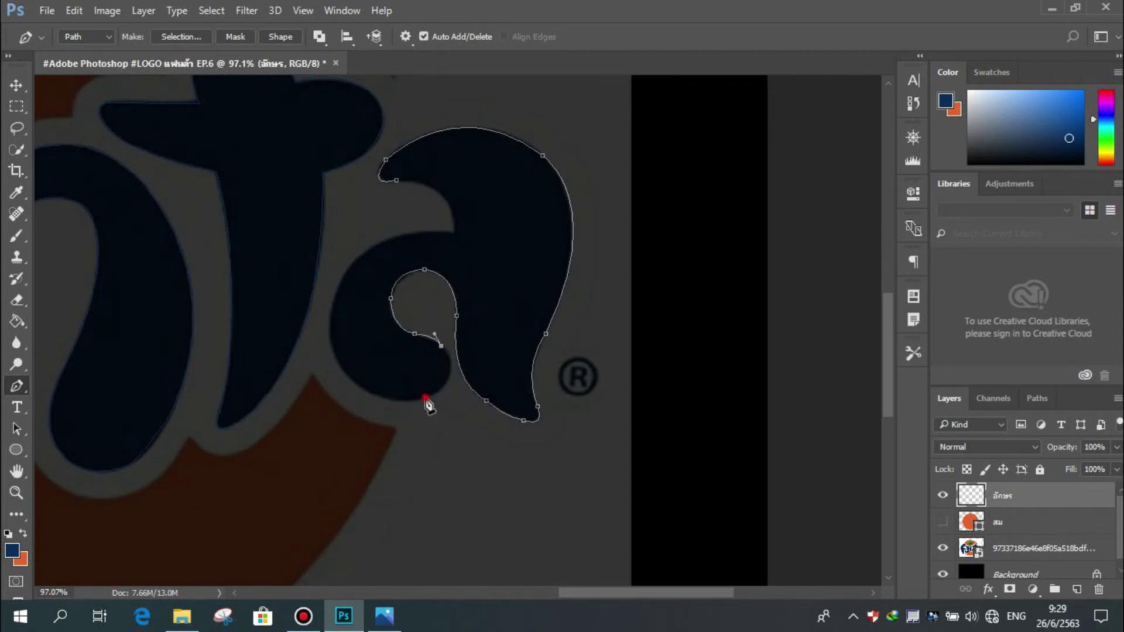
left_click_drag(333, 307, 348, 205)
left_click(333, 306, "alt")
left_click_drag(455, 234, 574, 249)
left_click(455, 234, "alt")
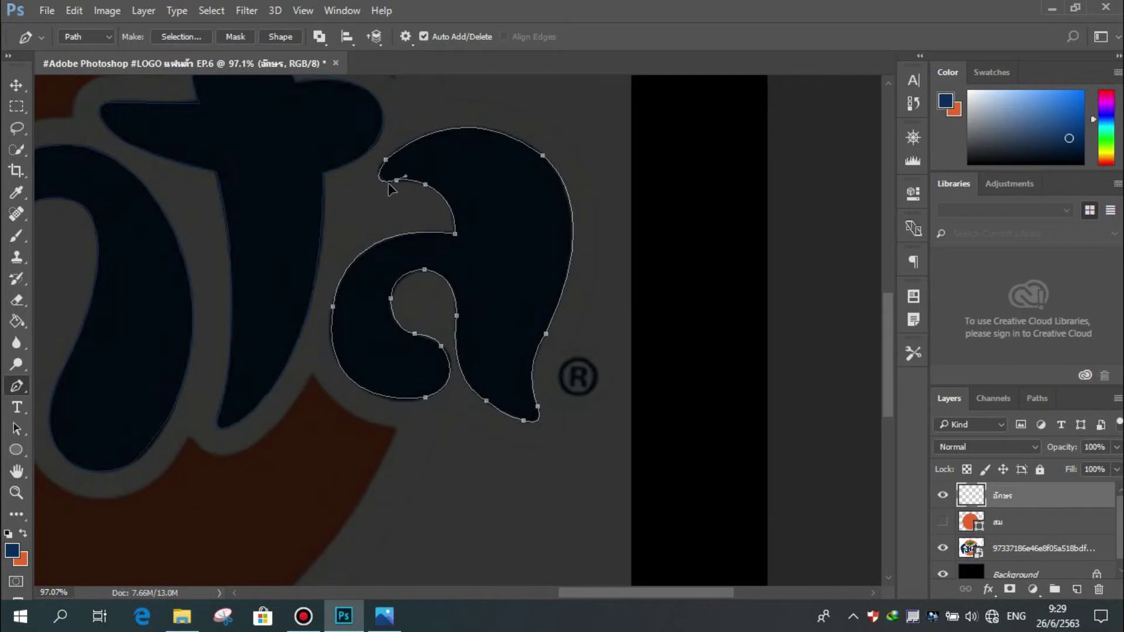
Stroke the final a's path with the Pencil tool and delete the path
right_click(391, 189)
left_click(478, 310)
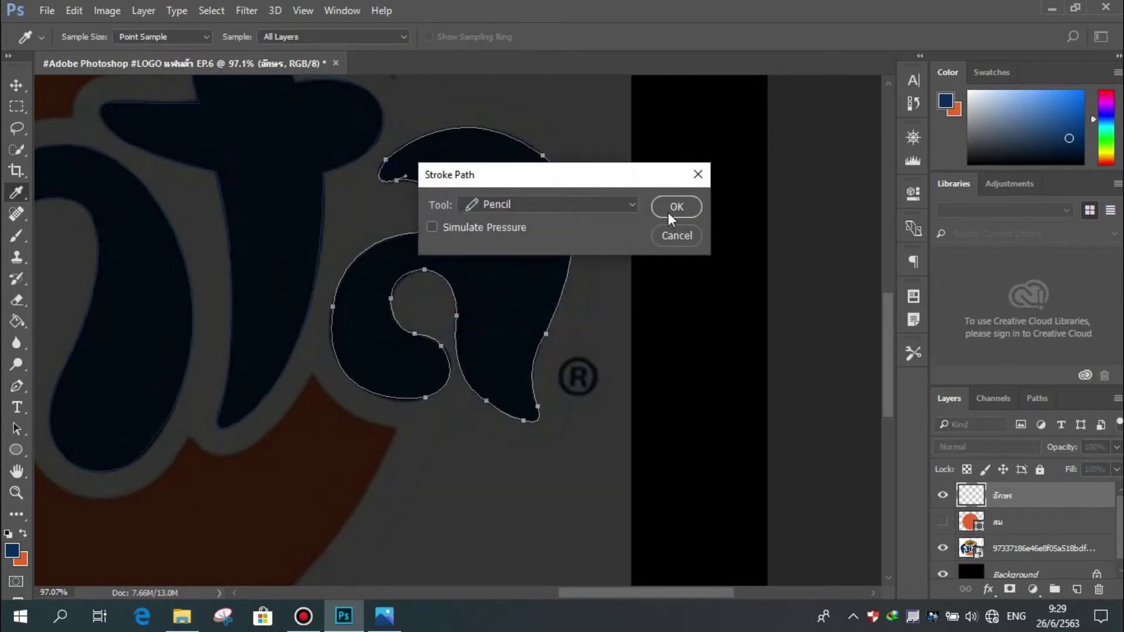
left_click(671, 218)
right_click(398, 190)
left_click(436, 206)
Check the traced outlines of all the letters without the reference image and against the orange circle
scroll(358, 301, "down", 5)
scroll(492, 316, "up", 1)
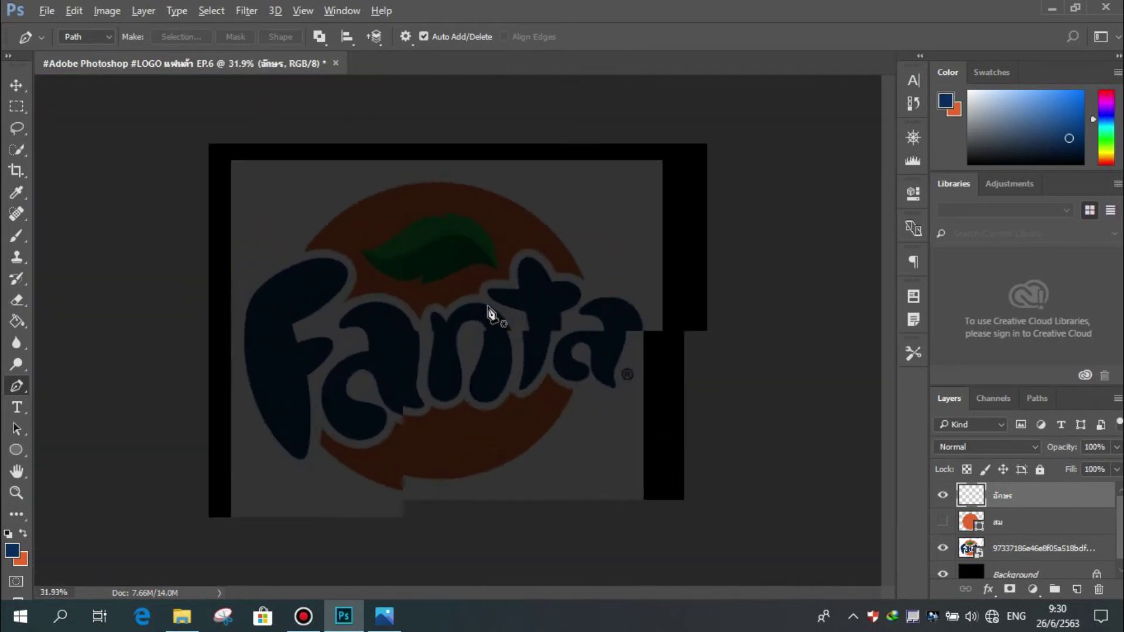
left_click(944, 548)
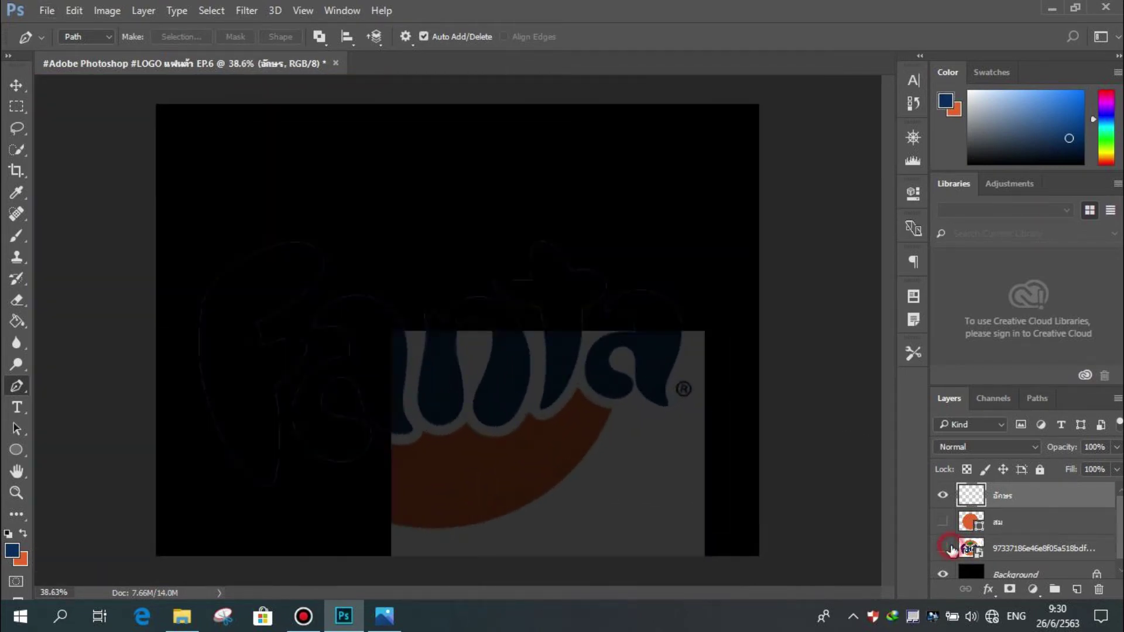
left_click(943, 522)
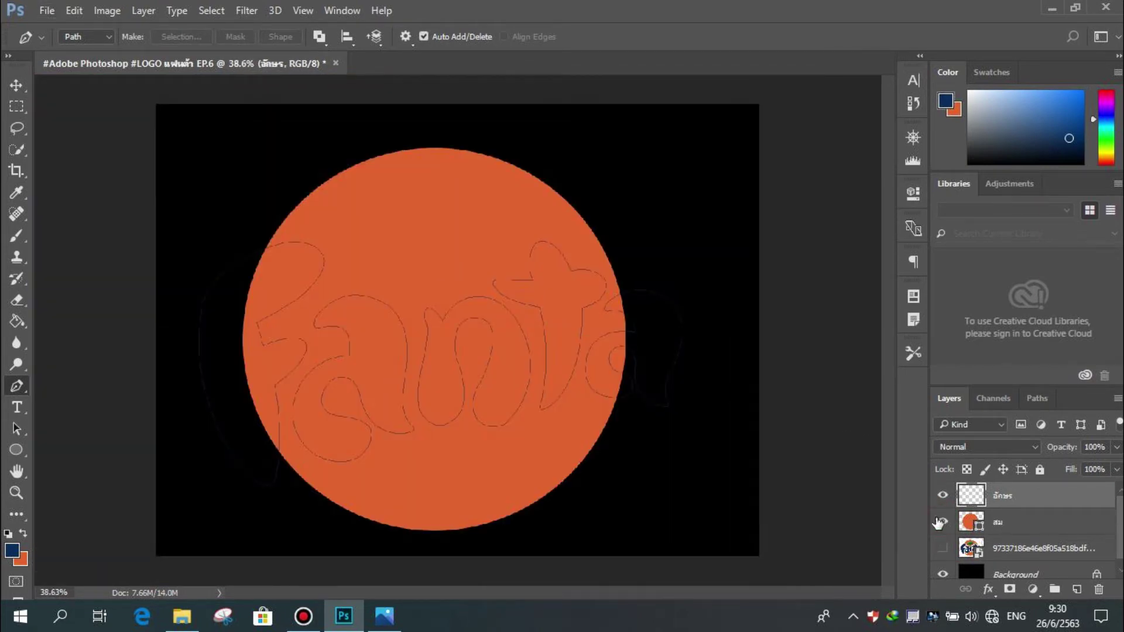
left_click(942, 521)
left_click(942, 548)
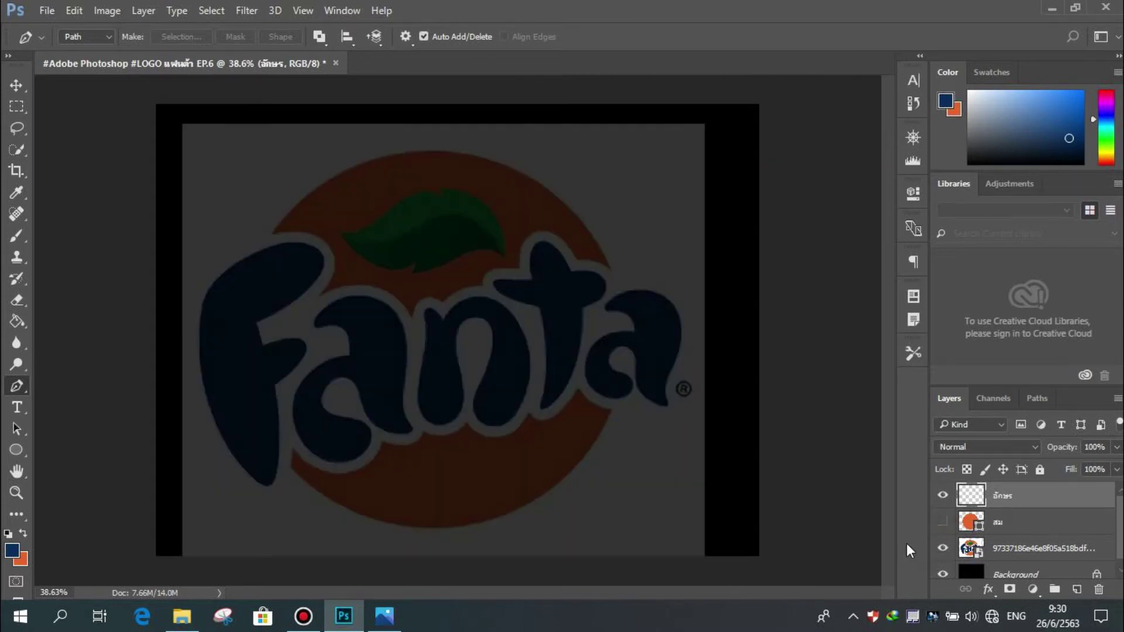
Sample the leaf's light and dark greens from the reference at full opacity and add a new layer for the leaf
left_click(1077, 590)
key("v")
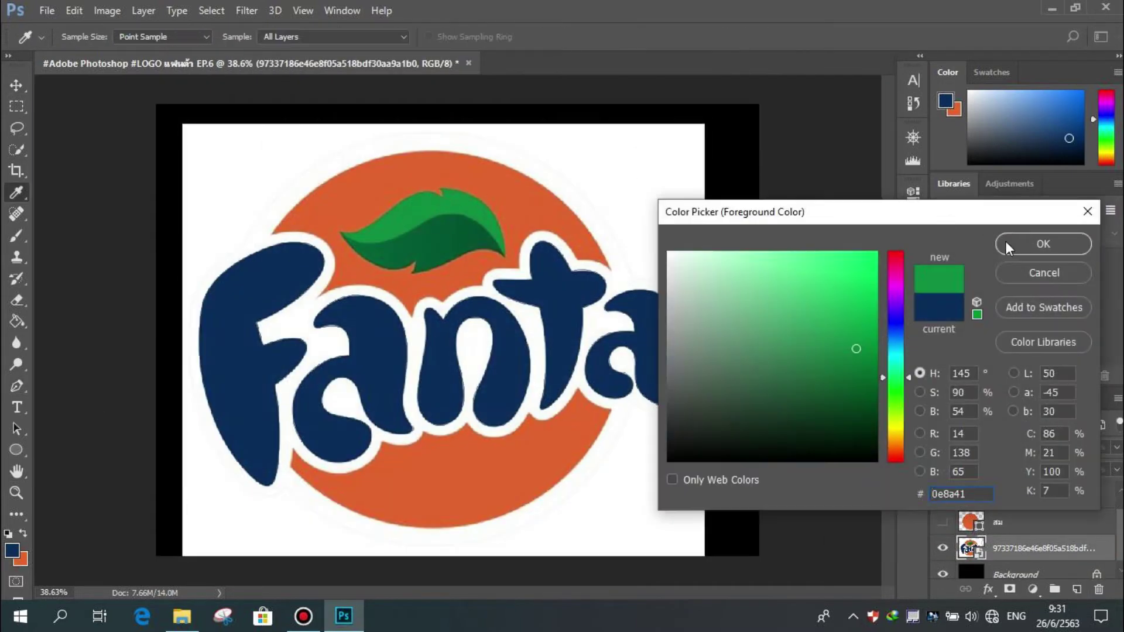
left_click(1006, 241)
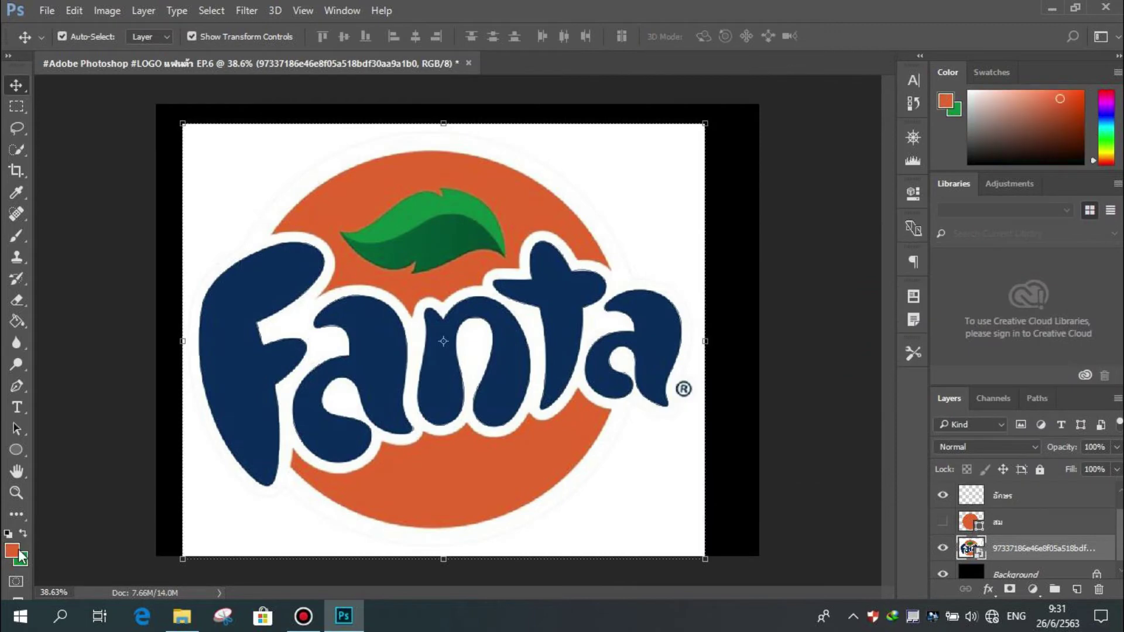
scroll(445, 234, "up", 5)
left_click(1077, 590)
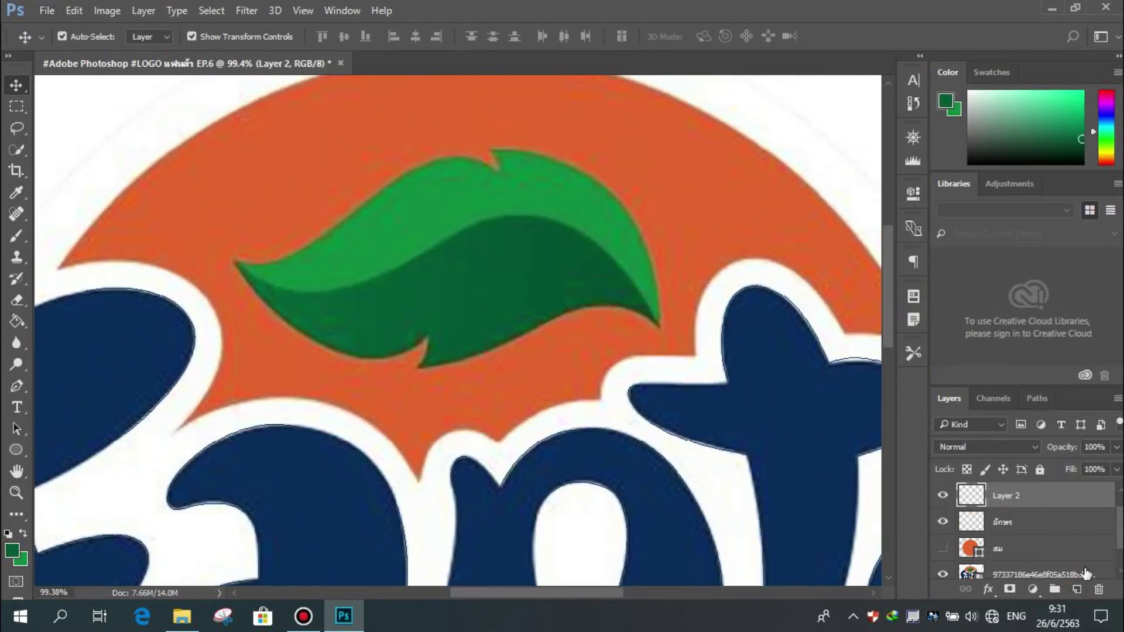
Lower the reference image layer's opacity to 20%
double_click(1085, 573)
type("15")
key("BackSpace")
key("BackSpace")
type("20")
key("Return")
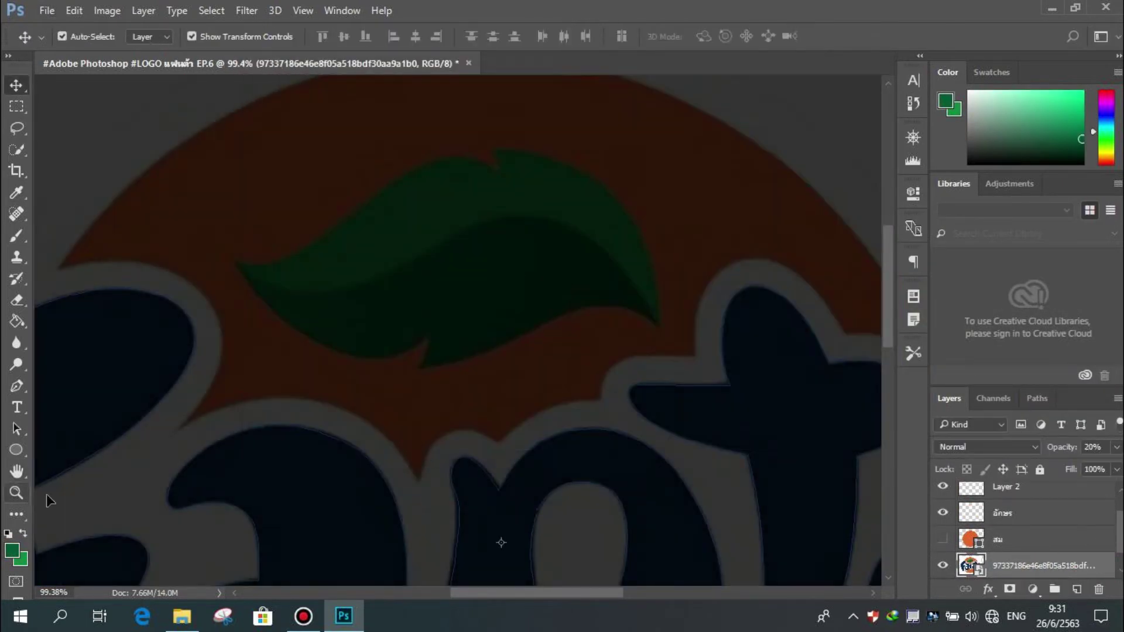
Select the new layer Layer 2 and rename it เขียว
scroll(1035, 520, "up", 1)
left_click(1024, 496)
left_click(1099, 589)
left_click(476, 243)
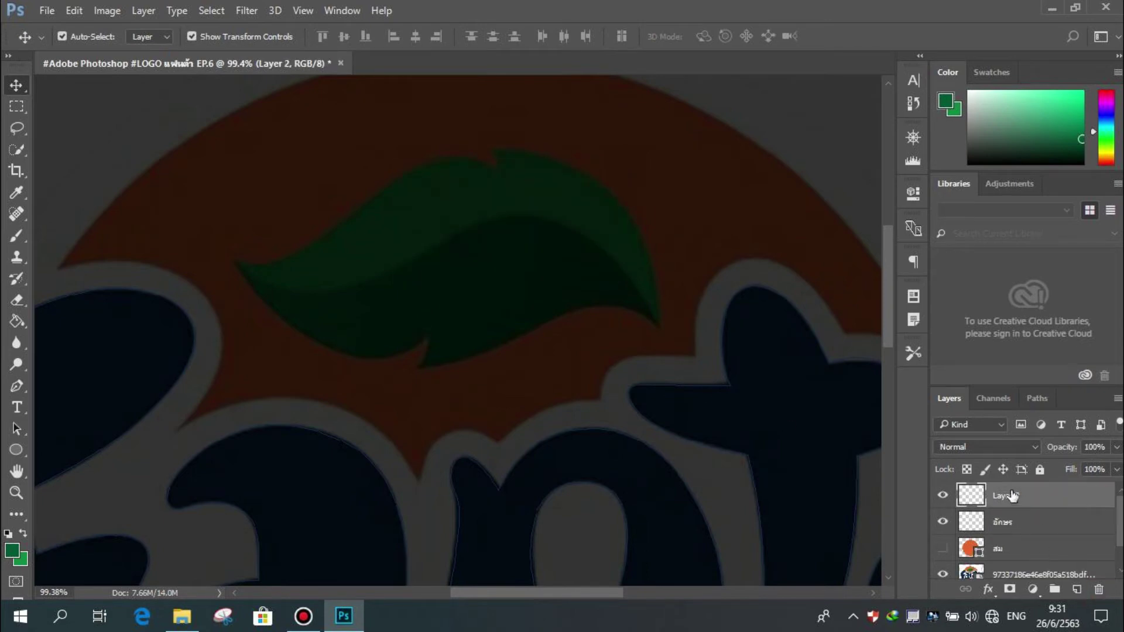
type("ว")
key("Return")
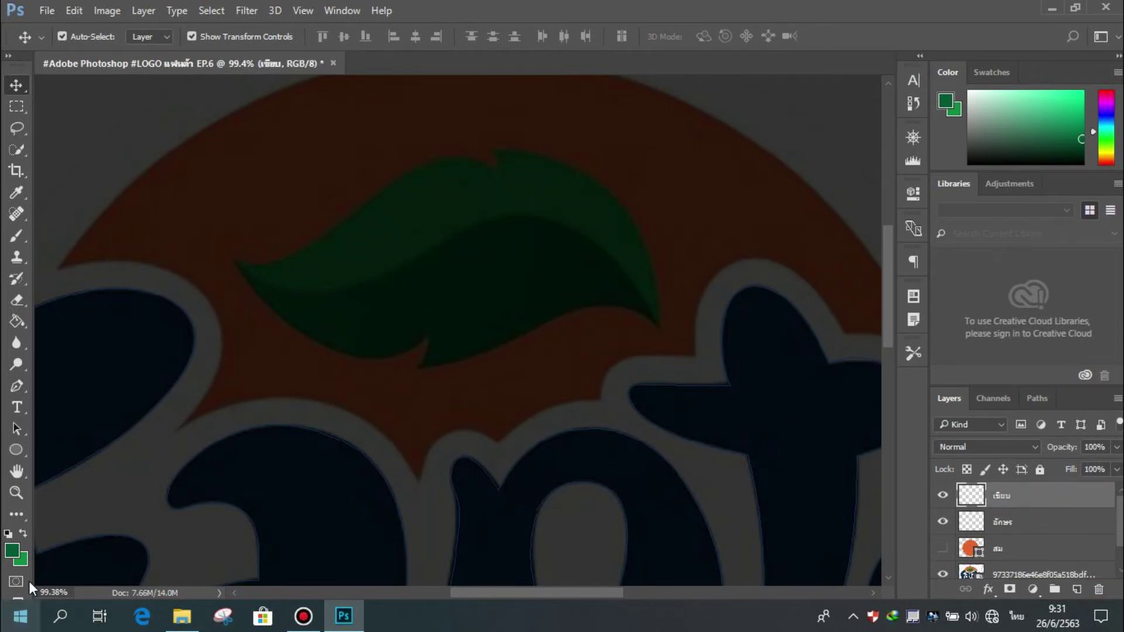
Start the leaf's path with the Pen tool at its right tip and curve over the upper right edge to the notch
left_click(20, 382)
scroll(381, 368, "up", 2)
left_click(660, 372)
left_click_drag(489, 191, 301, 187)
left_click(489, 190, "alt")
scroll(518, 251, "up", 6)
left_click_drag(500, 283, 509, 322)
scroll(509, 322, "up", 3)
key("ctrl+z")
scroll(506, 316, "up", 6)
left_click_drag(494, 374, 497, 389)
scroll(495, 384, "down", 3)
left_click_drag(382, 331, 370, 354)
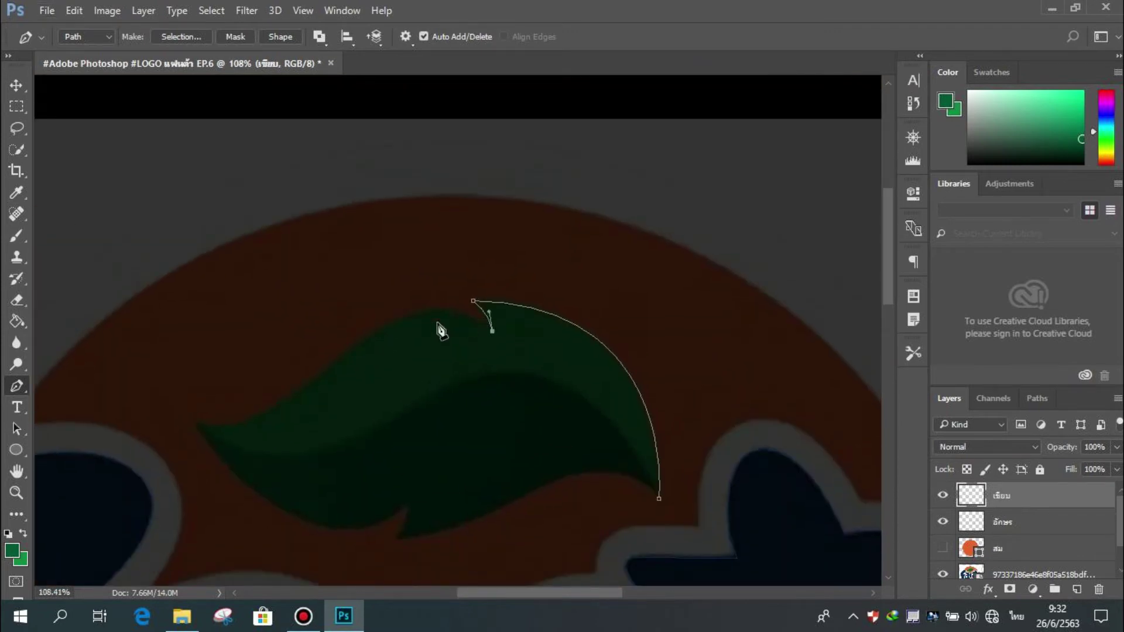
scroll(458, 325, "up", 4)
key("ctrl+alt+z")
key("ctrl+alt+z")
left_click_drag(501, 318, 502, 335)
left_click(501, 318, "alt")
key("ctrl+z")
left_click(508, 331)
left_click_drag(368, 335, 366, 337)
left_click_drag(206, 437, 116, 516)
left_click_drag(222, 483, 314, 364)
key("ctrl+alt+z")
key("ctrl+alt+z")
key("ctrl+alt+z")
Trace the leaf's upper notch and continue the path along the upper left edge to the leaf's left tip
left_click_drag(595, 211, 593, 238)
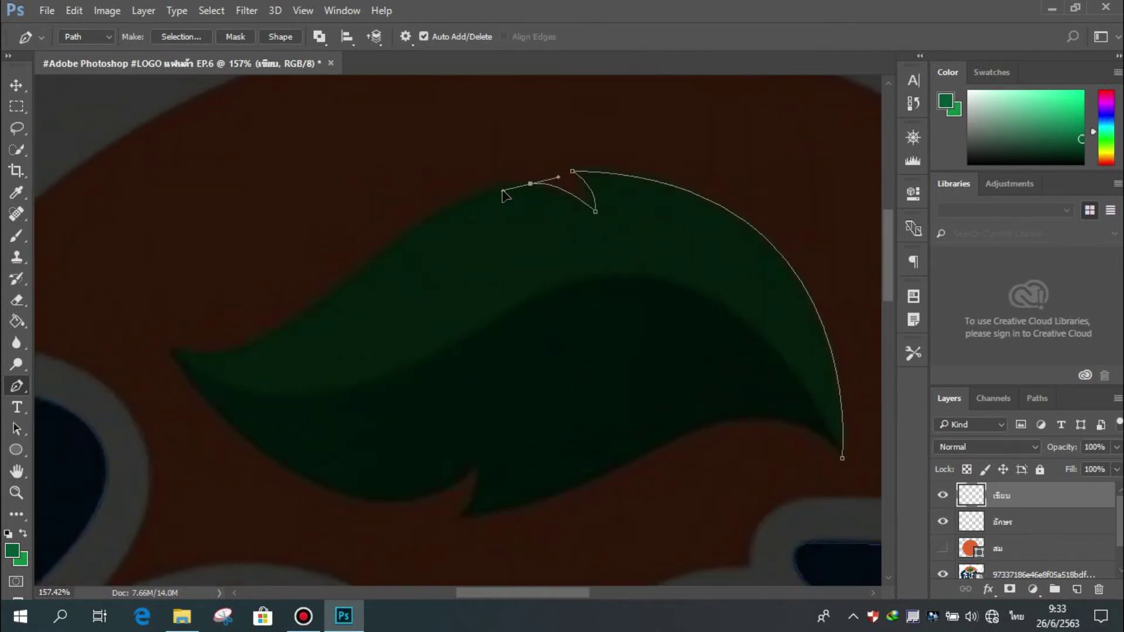
left_click_drag(362, 269, 277, 356)
left_click_drag(168, 344, 113, 314)
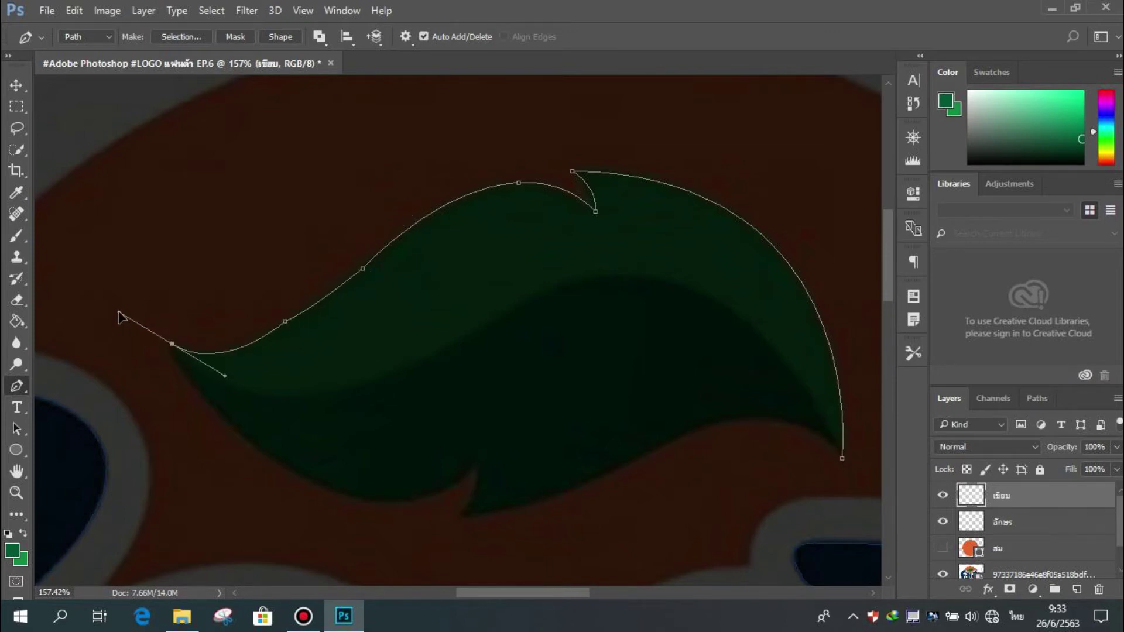
left_click_drag(166, 343, 108, 322)
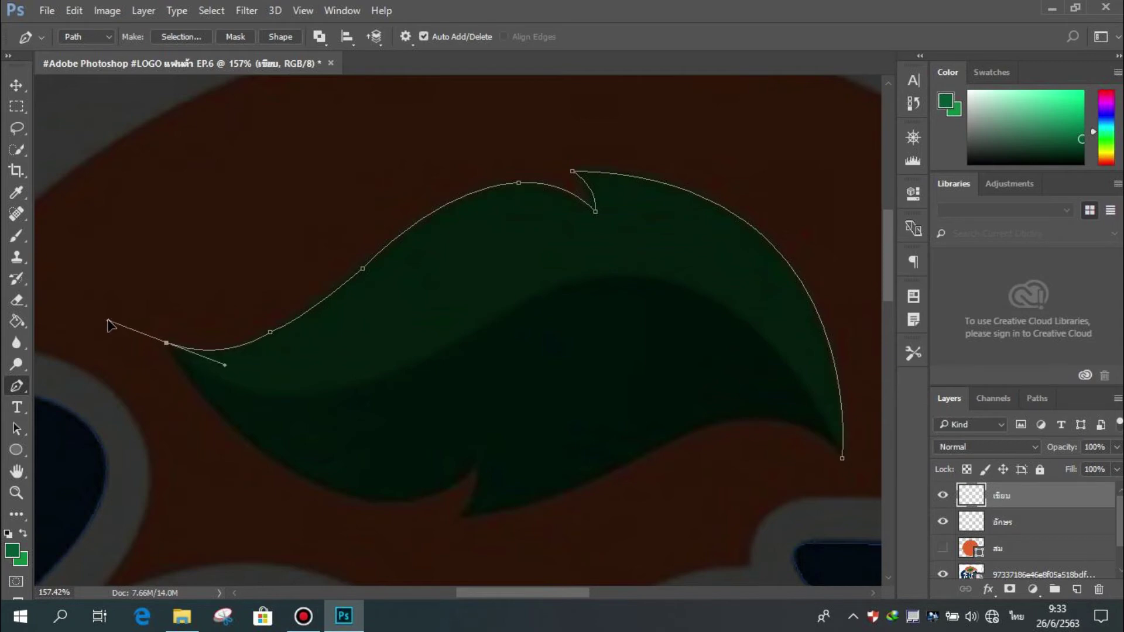
Trace the leaf's lower left edge and around the bottom notch to its pointed corner
left_click_drag(376, 500, 522, 522)
left_click(376, 499, "alt")
left_click_drag(475, 457, 504, 403)
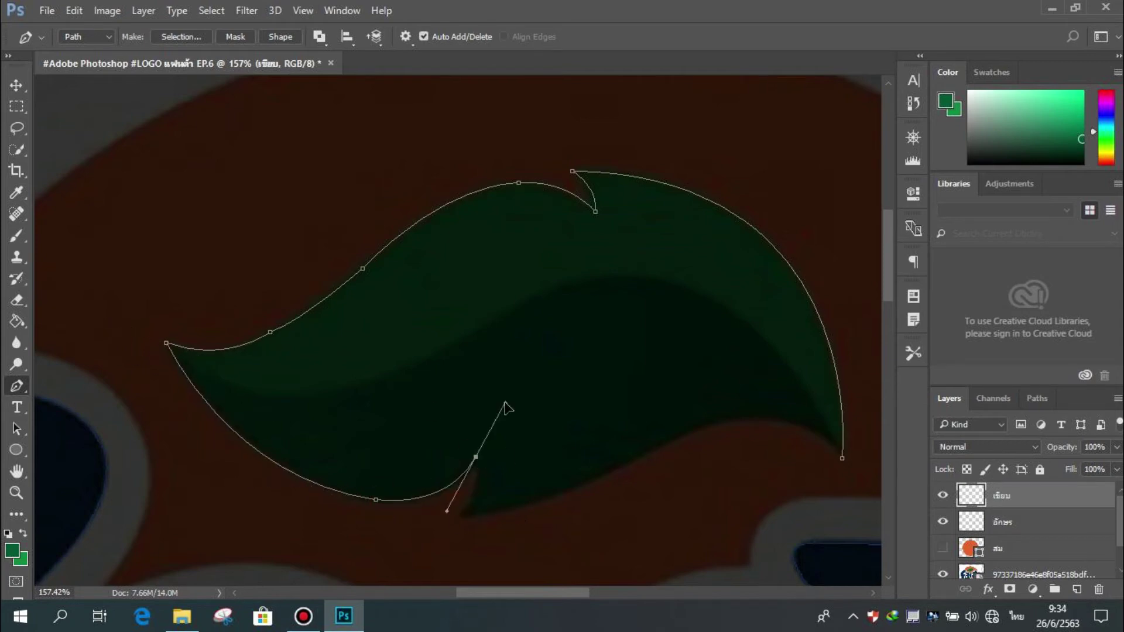
left_click(476, 456, "alt")
scroll(467, 440, "down", 3)
left_click(462, 399, "alt")
left_click_drag(595, 361, 642, 328)
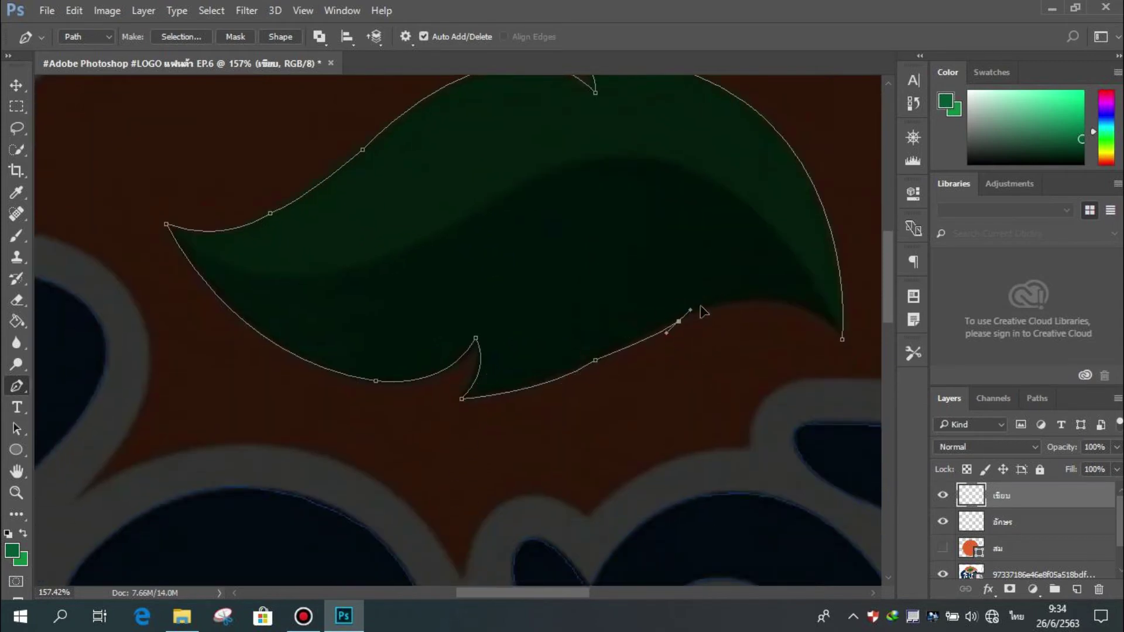
key("ctrl+alt+z")
key("ctrl+alt+z")
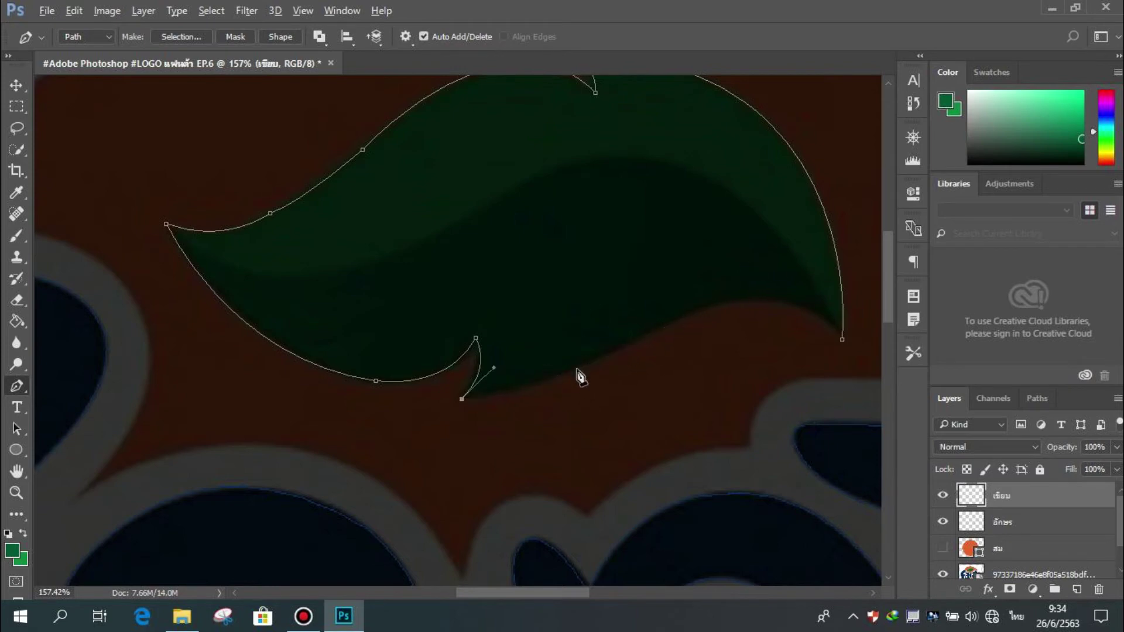
Trace the leaf's lower right edge and close the path at the right tip
left_click_drag(689, 314, 737, 286)
left_click(689, 313, "alt")
left_click_drag(842, 340, 841, 419)
Stroke the leaf's outline path in dark green and delete the path
right_click(806, 340)
left_click(862, 311)
left_click(676, 206)
right_click(806, 340)
left_click(858, 215)
Trace the dividing curve between the leaf's light and dark halves, from the right tip to the left tip
scroll(758, 372, "down", 4)
scroll(757, 372, "up", 6)
left_click(835, 439)
left_click_drag(366, 256, 37, 463)
scroll(607, 393, "down", 3)
left_click_drag(606, 391, 487, 337)
key("ctrl+z")
left_click_drag(372, 316, 134, 505)
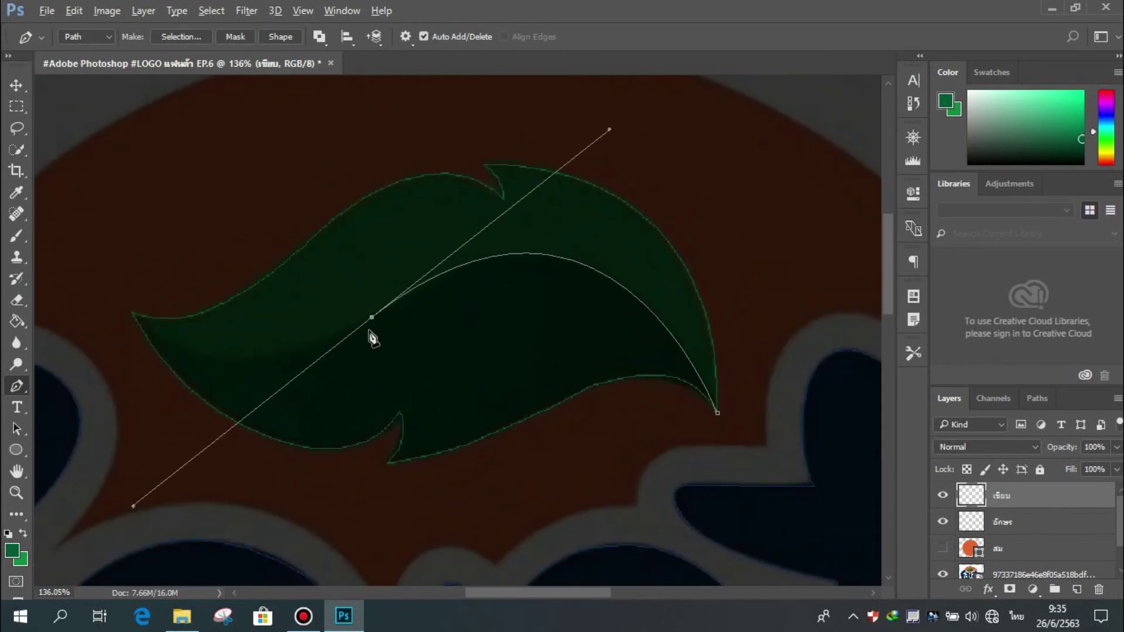
left_click(372, 316, "alt")
left_click_drag(251, 410, 343, 385)
scroll(343, 390, "up", 3)
left_click_drag(189, 312, 51, 185)
Stroke the leaf's dividing curve in dark green and delete the path
right_click(189, 155)
left_click(284, 360)
key("Escape")
right_click(190, 313)
left_click(233, 314)
key("Return")
right_click(191, 313)
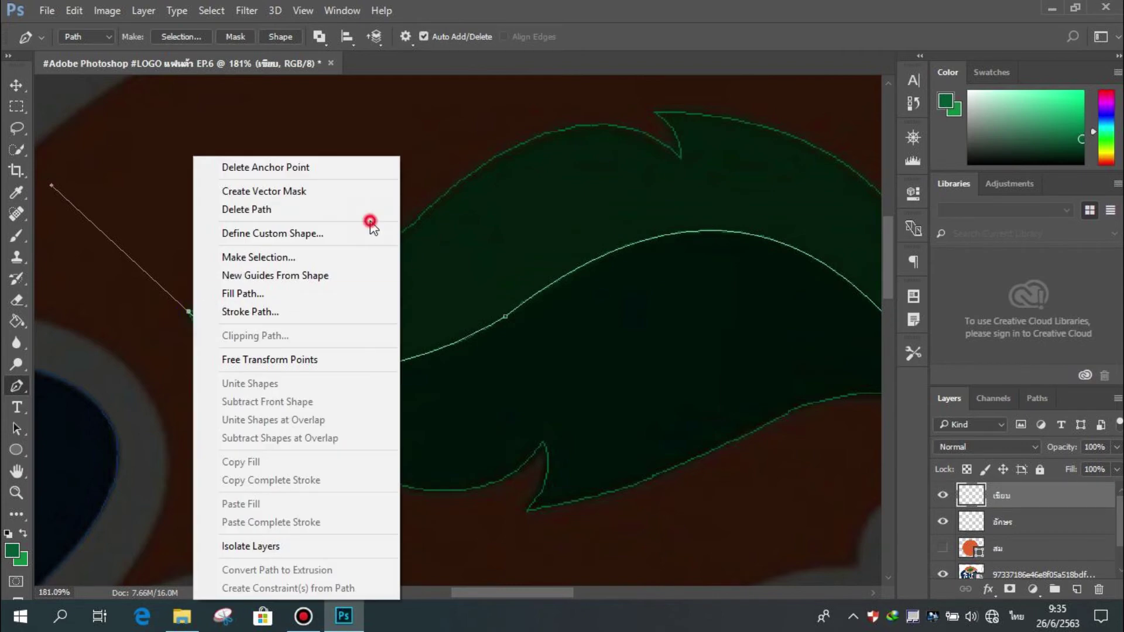
left_click(357, 209)
Hide the reference image layer and show the orange circle layer
scroll(516, 348, "down", 8)
scroll(586, 392, "down", 1)
left_click(943, 576)
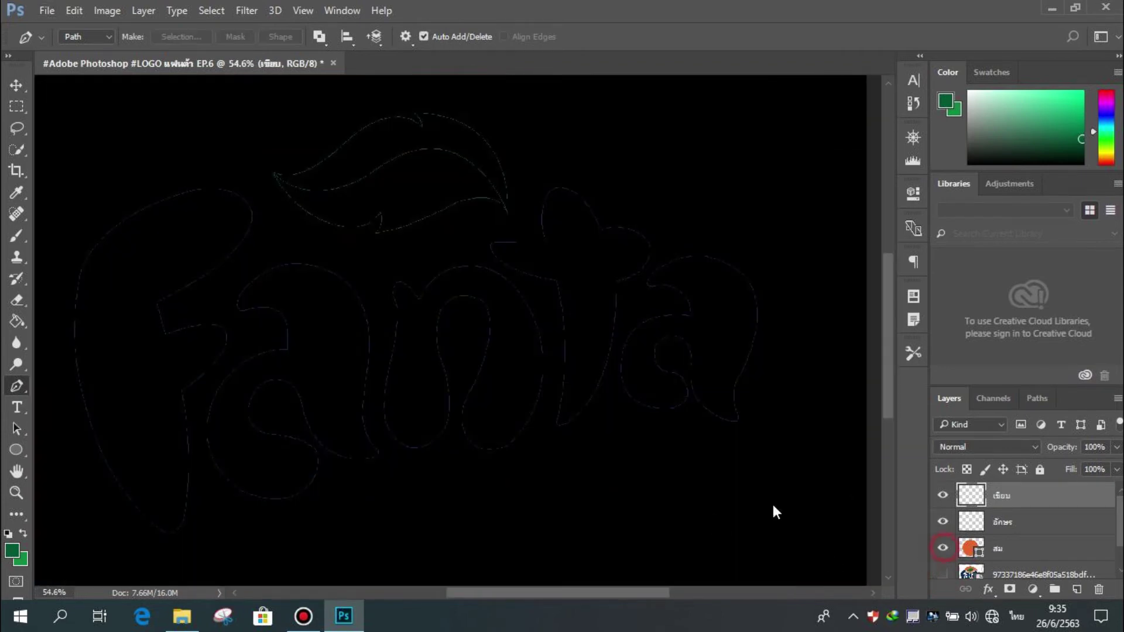
left_click(943, 548)
scroll(431, 396, "down", 1)
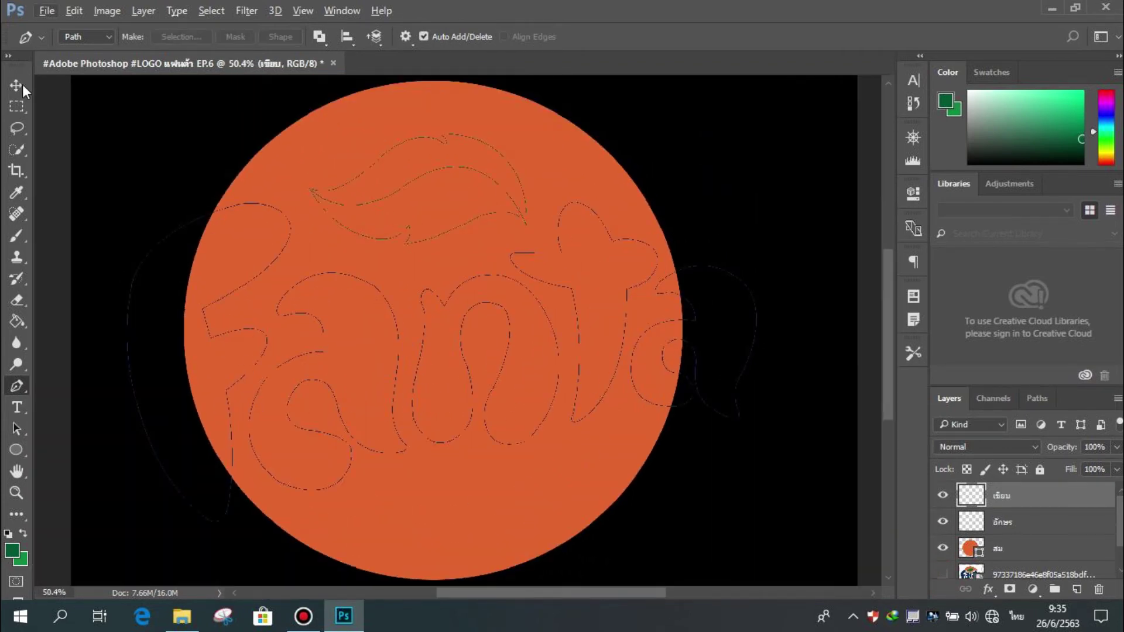
Sample the navy of the F's outline as the Paint Bucket colour and select the letter layer อักษร
left_click(21, 84)
scroll(160, 542, "up", 15)
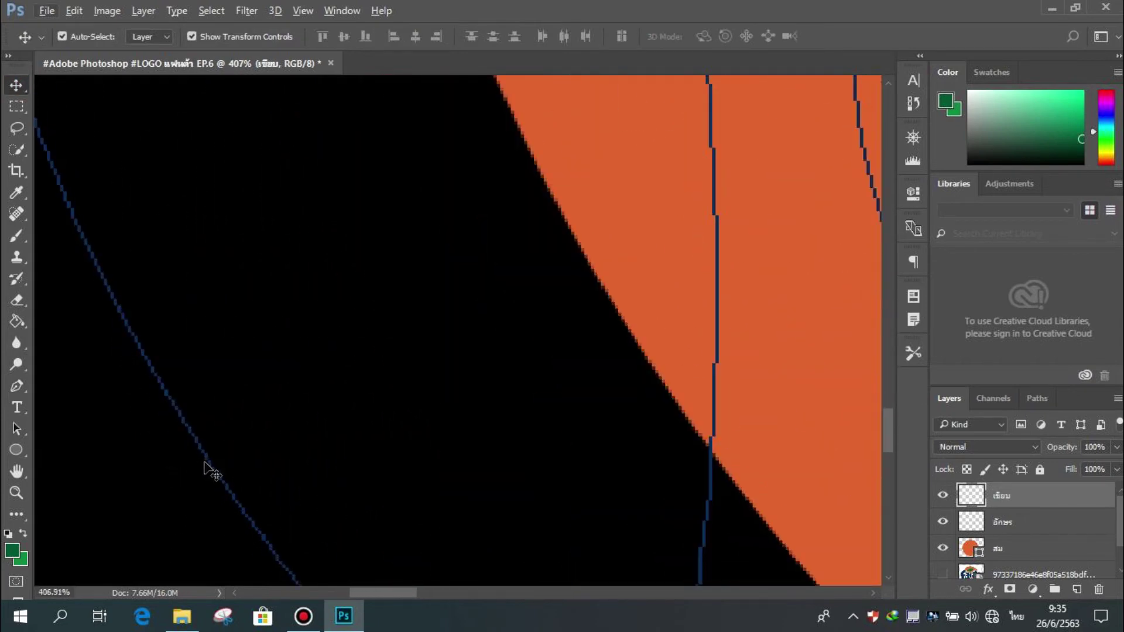
left_click(17, 193)
left_click(170, 402)
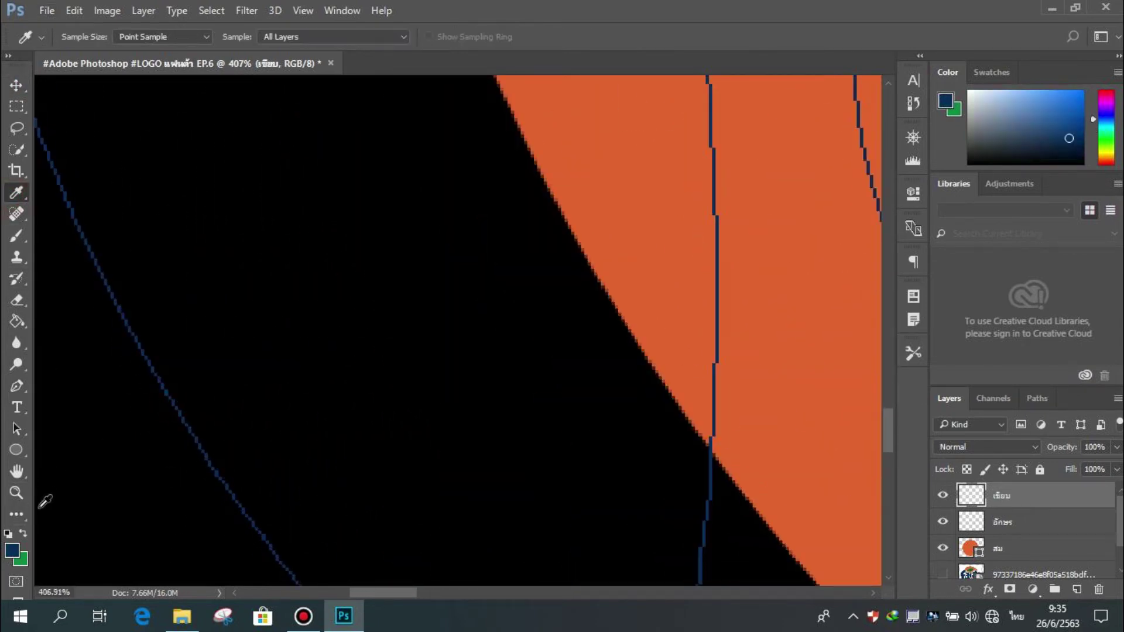
left_click(16, 514)
left_click(16, 321)
scroll(437, 378, "down", 3)
scroll(536, 428, "down", 6)
scroll(492, 434, "up", 2)
scroll(339, 364, "down", 1)
left_click(1002, 522)
left_click(151, 376)
left_click(334, 281)
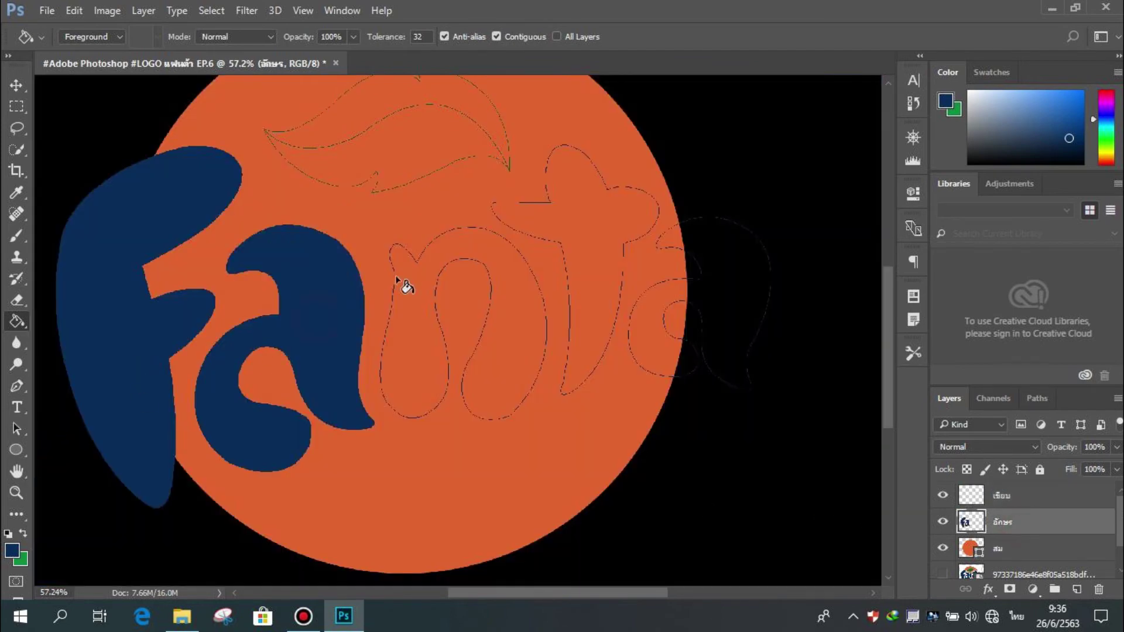
scroll(404, 287, "down", 1)
key("ctrl+alt+z")
key("ctrl+alt+z")
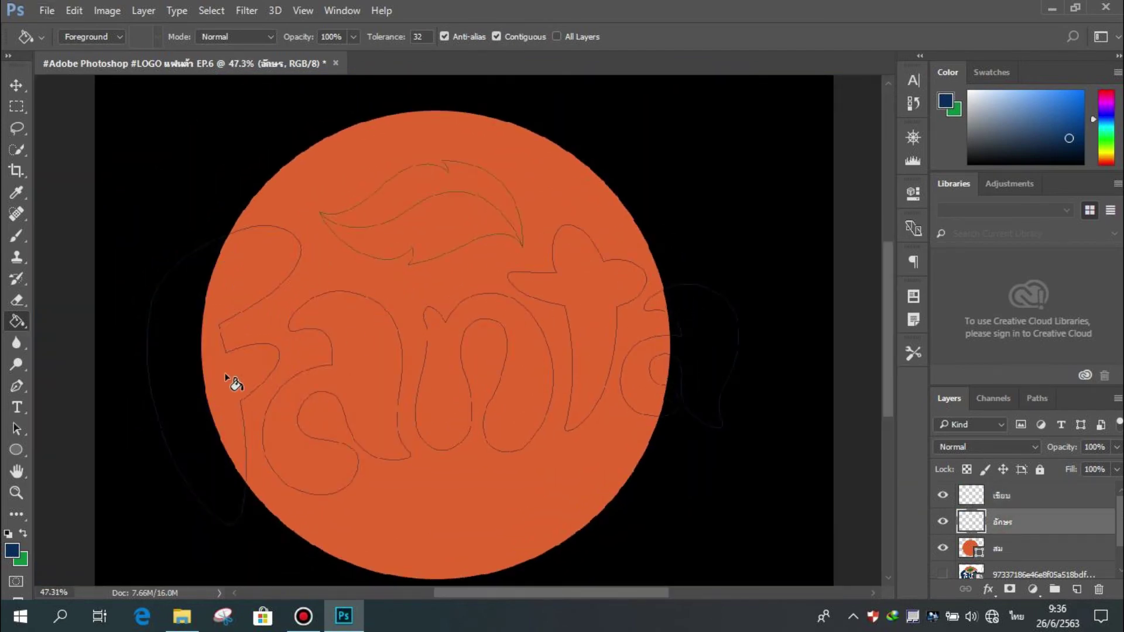
Fill all five Fanta letters with navy using the Paint Bucket
left_click(240, 373)
left_click(359, 385)
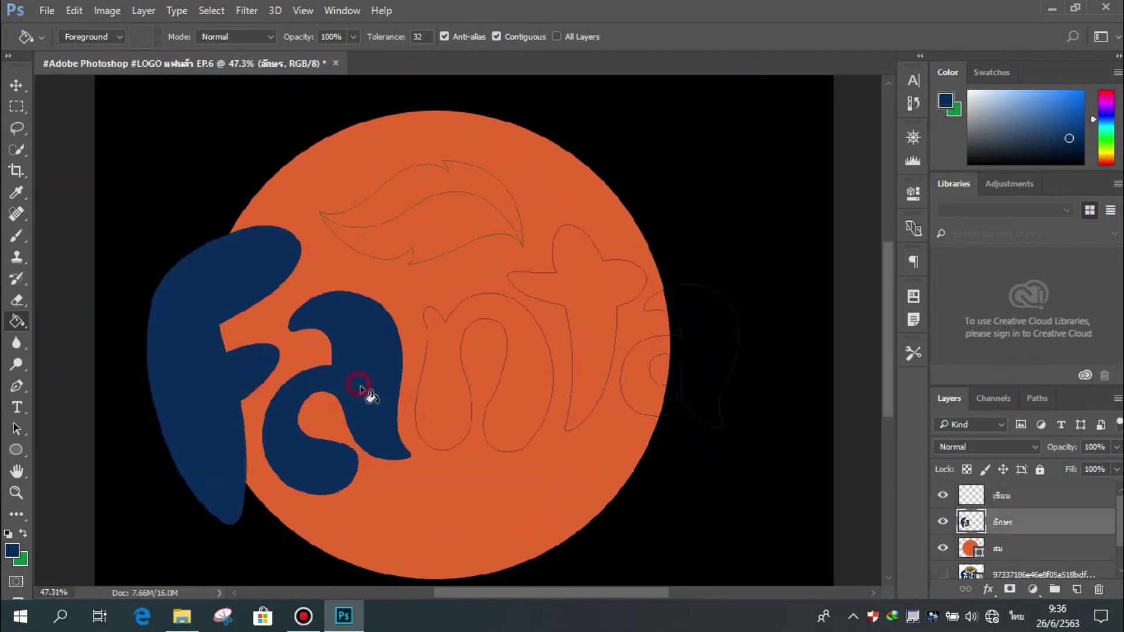
left_click(452, 390)
left_click(596, 352)
left_click(700, 343)
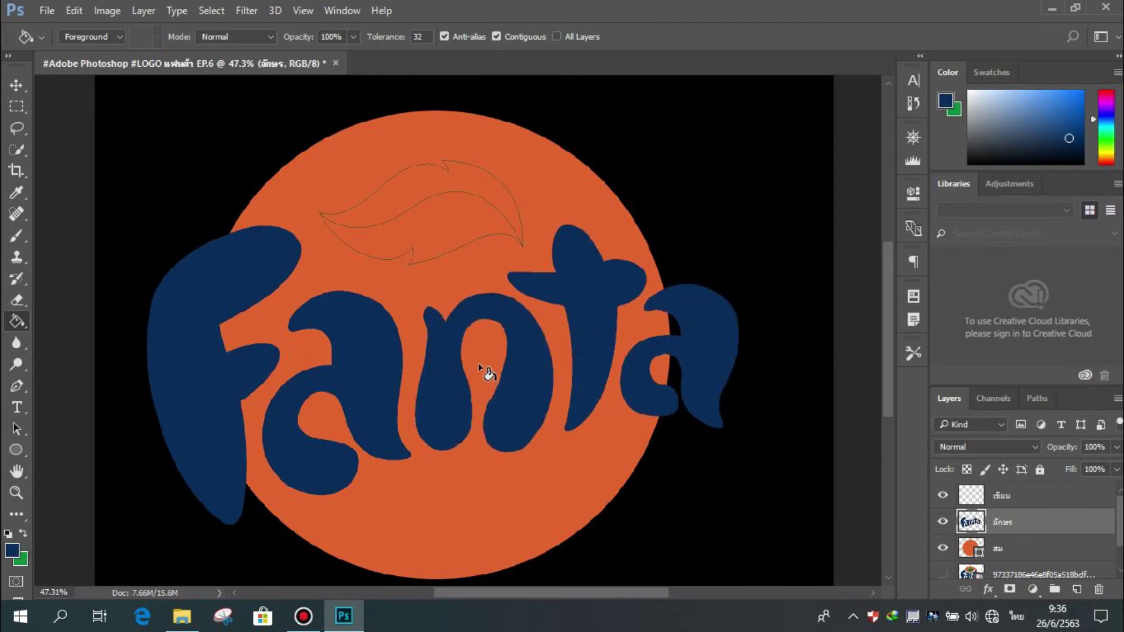
Fill the leaf's upper half with light green on its own layer and make the outline's dark green the foreground colour
scroll(483, 366, "down", 1)
left_click(23, 533)
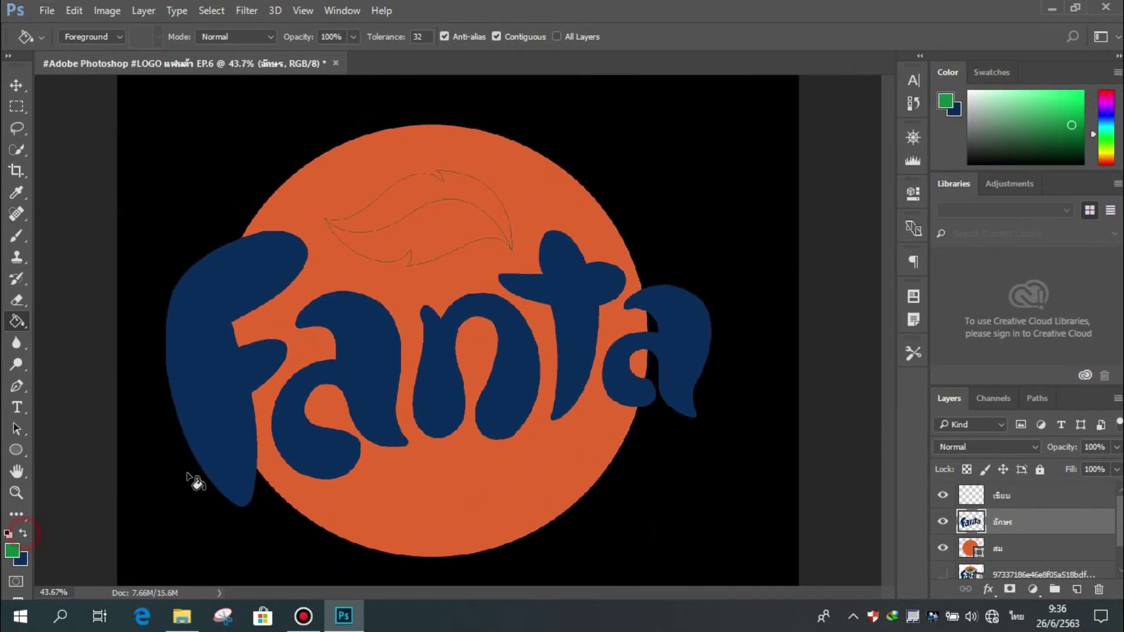
left_click(435, 186)
key("ctrl+z")
left_click(1027, 502)
left_click(401, 193)
scroll(510, 243, "up", 12)
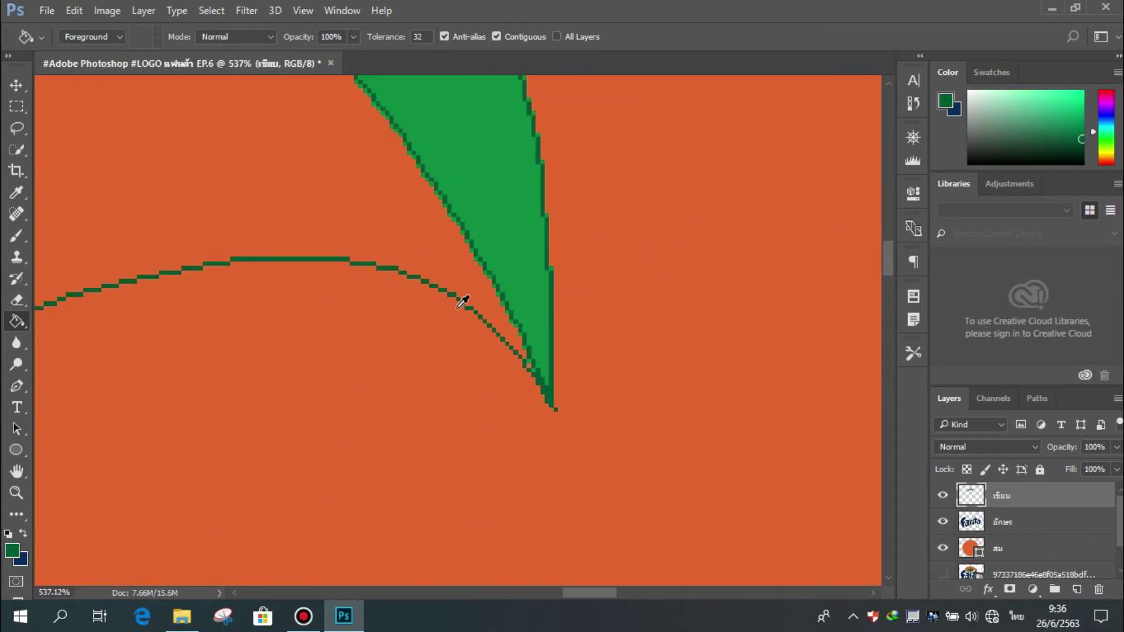
scroll(387, 266, "down", 12)
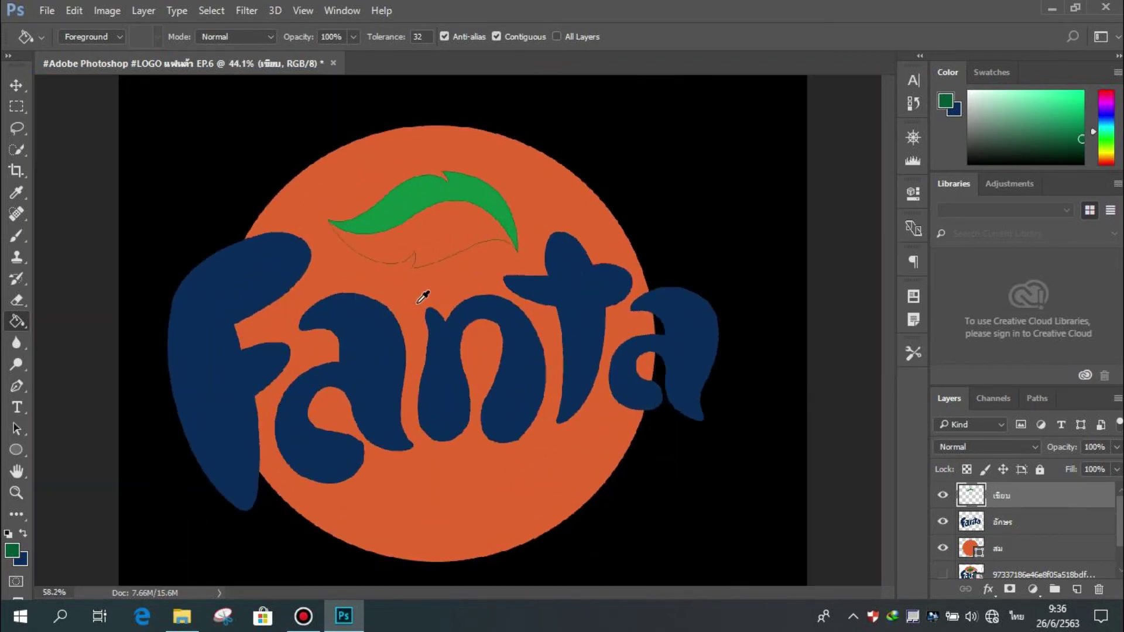
Fill the leaf's lower half with dark green and compare the result with the reference image
left_click(436, 248)
scroll(466, 266, "down", 1)
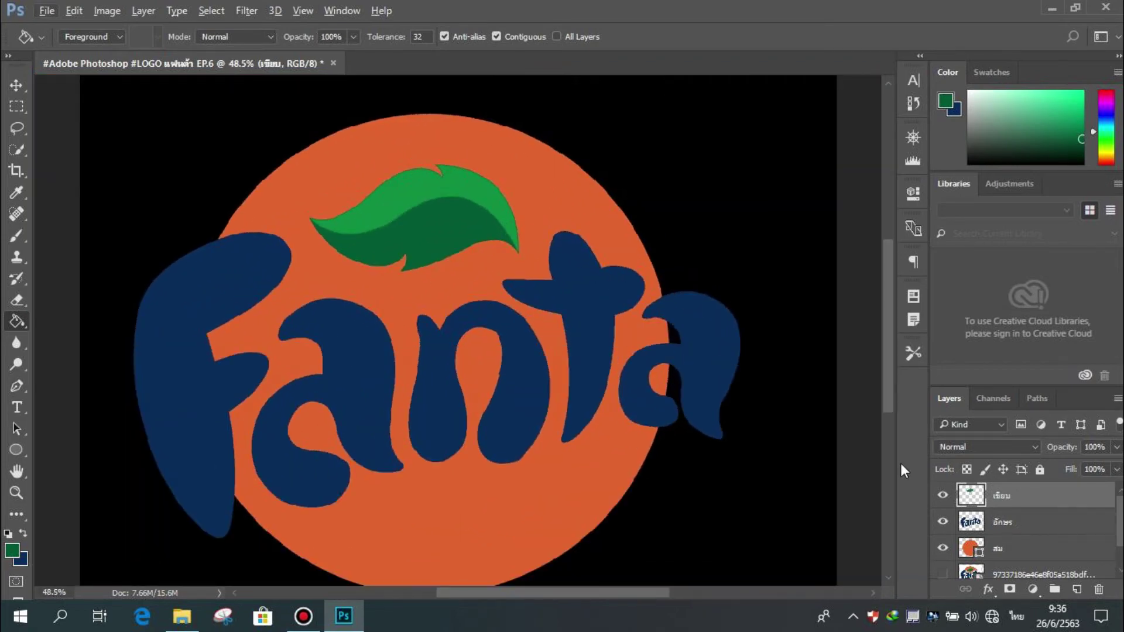
left_click(944, 576)
left_click(944, 575)
scroll(967, 573, "down", 2)
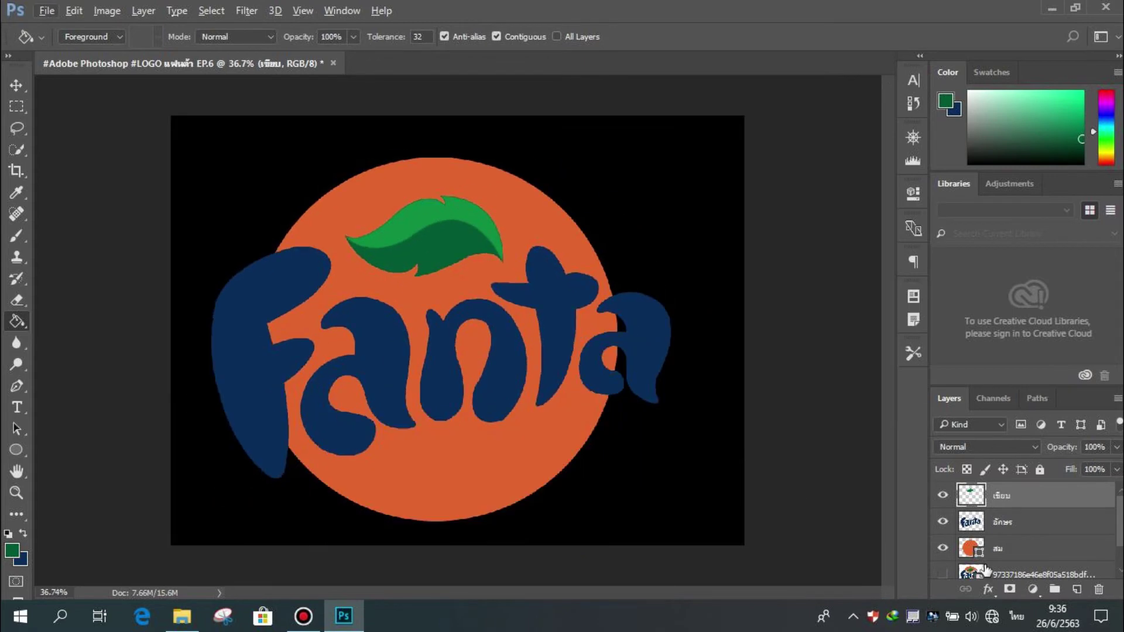
Move the hidden reference image layer to the top of the layer stack and compare it with the logo
left_click_drag(1014, 569, 984, 486)
left_click(943, 495)
left_click(942, 495)
double_click(1101, 496)
left_click(813, 110)
left_click(943, 495)
left_click(943, 495)
key("v")
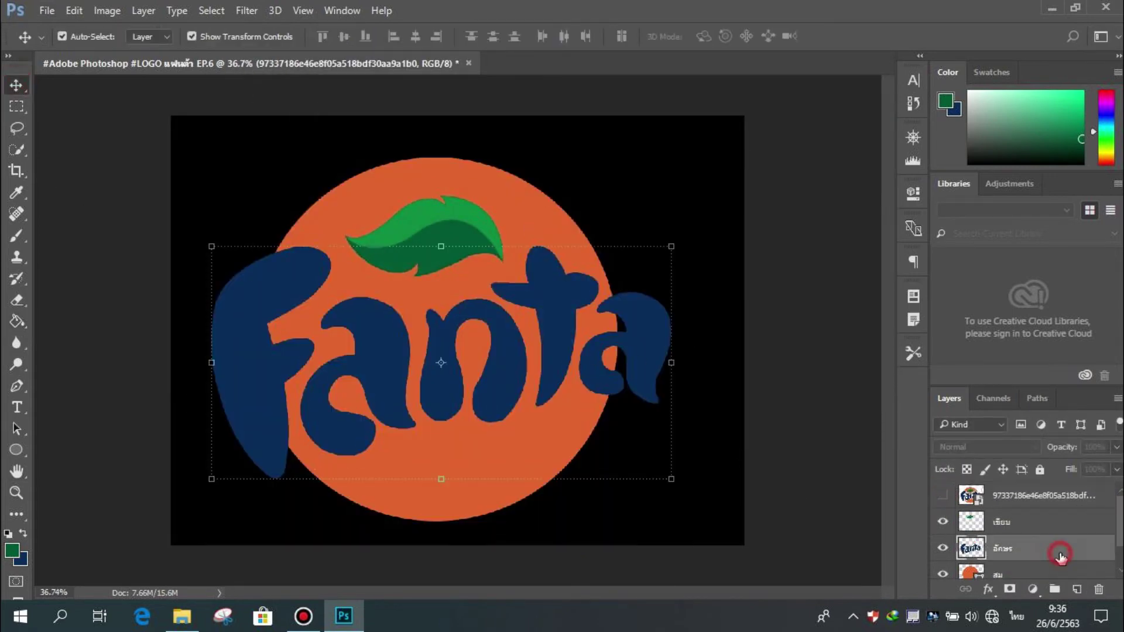
Apply a white Outer Glow with 100% opacity, 100% spread and 38 px size to the letter layer อักษร
double_click(1060, 550)
left_click_drag(617, 64, 827, 21)
left_click(503, 321)
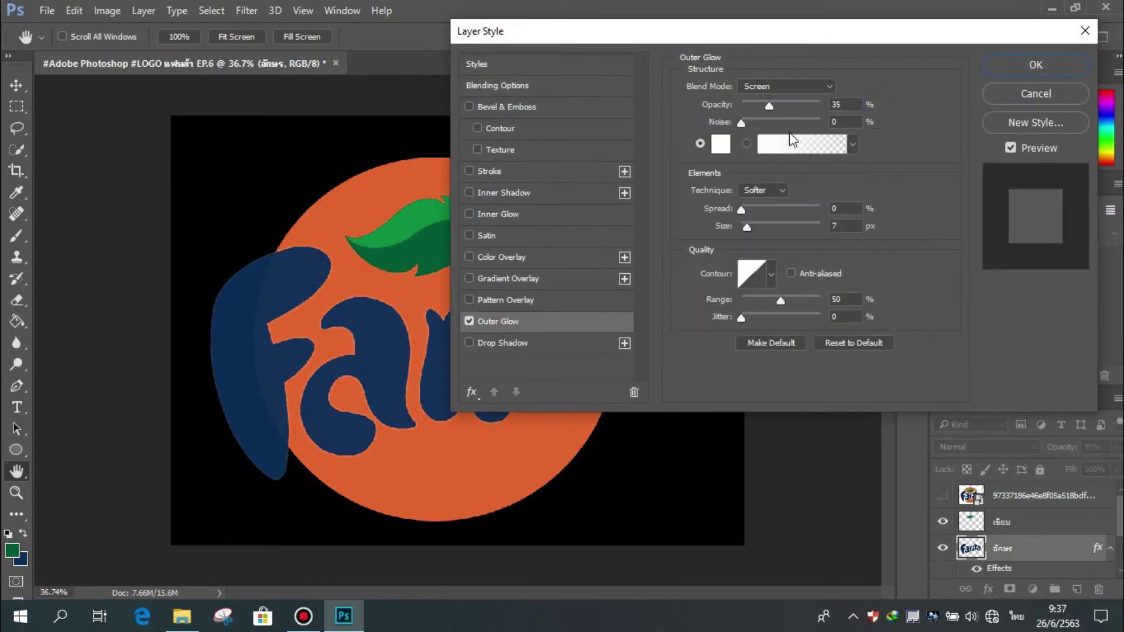
left_click_drag(741, 209, 758, 227)
left_click_drag(769, 106, 819, 110)
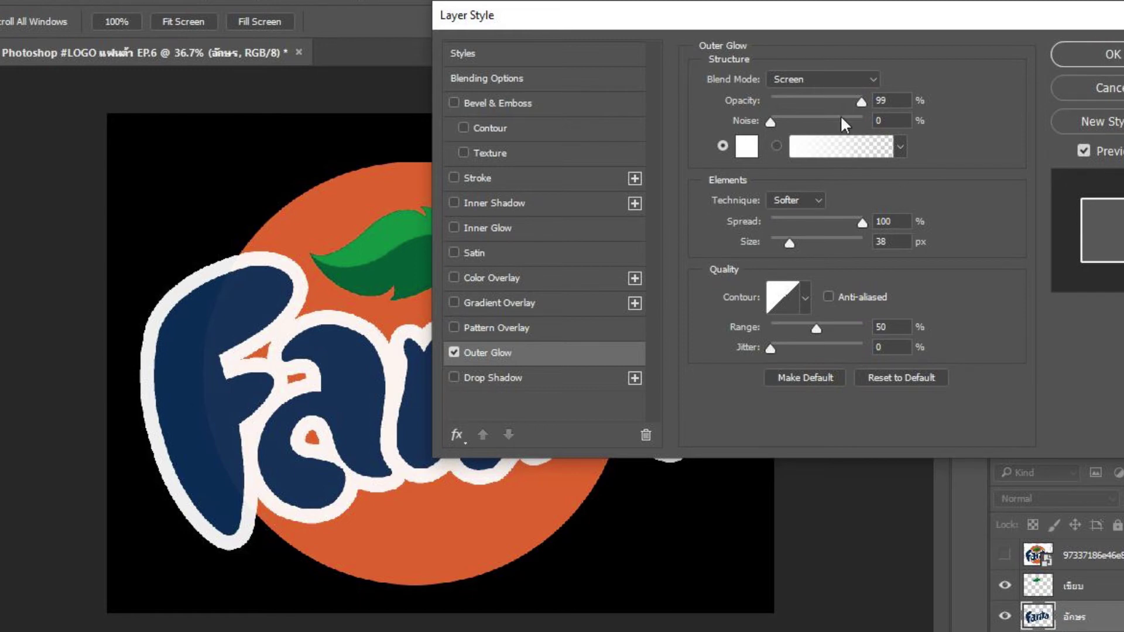
left_click_drag(863, 100, 872, 102)
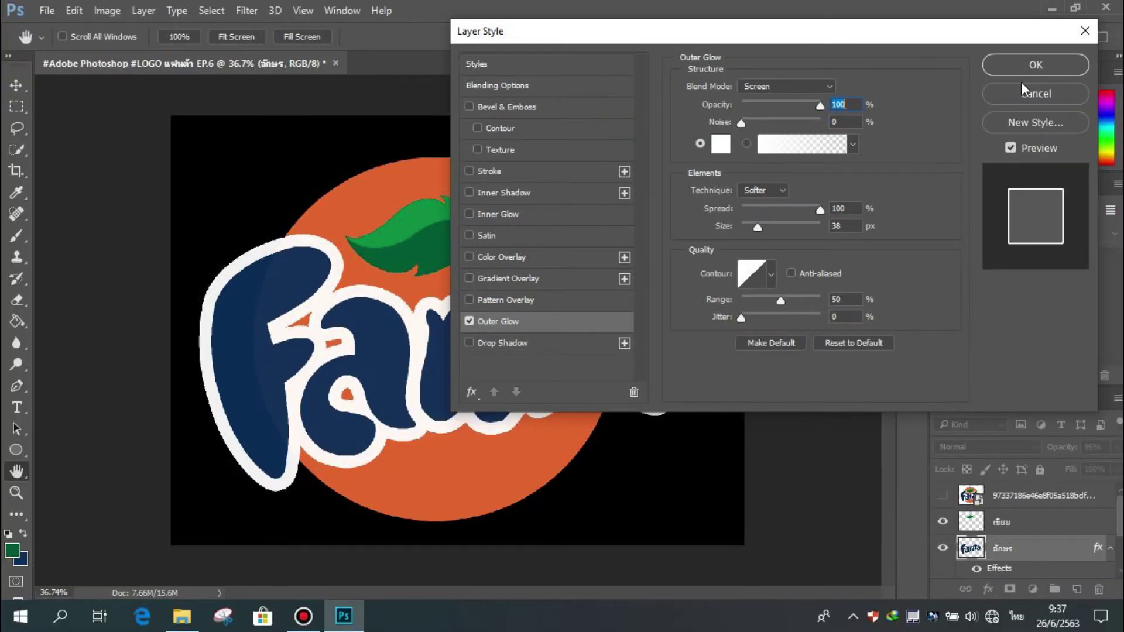
left_click(1107, 56)
Check the lettering against the reference image and apply a white Outer Glow to the orange circle layer สม
left_click(1005, 555)
left_click(1005, 555)
left_click(1004, 555)
left_click(943, 497)
left_click(942, 496)
left_click(942, 497)
scroll(962, 527, "down", 2)
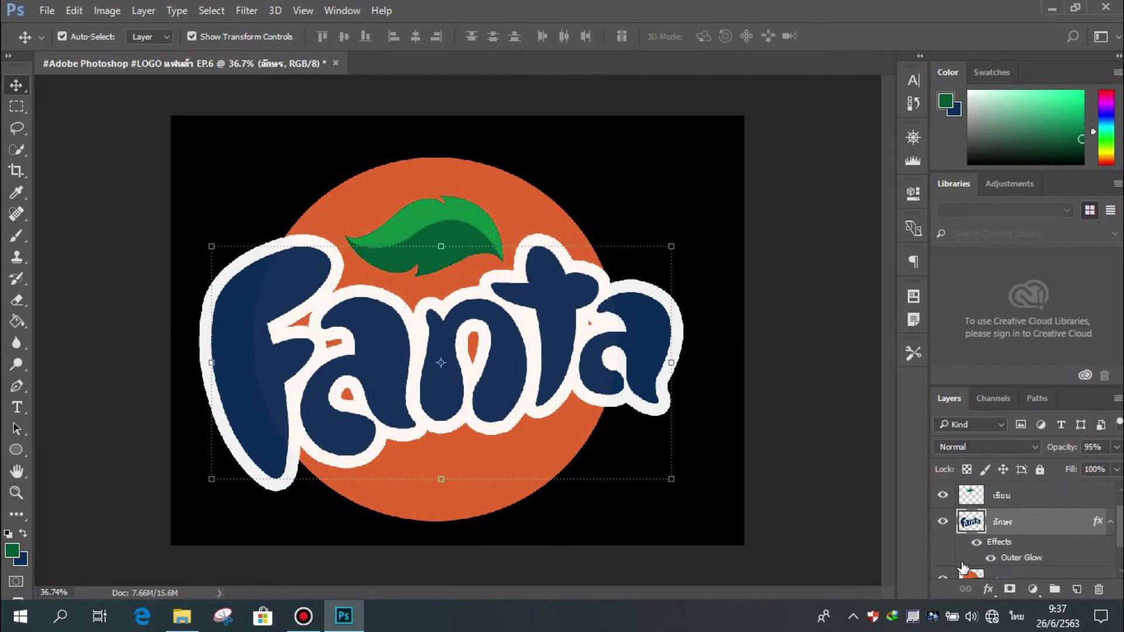
double_click(1060, 549)
left_click_drag(769, 31, 854, 30)
left_click(543, 314)
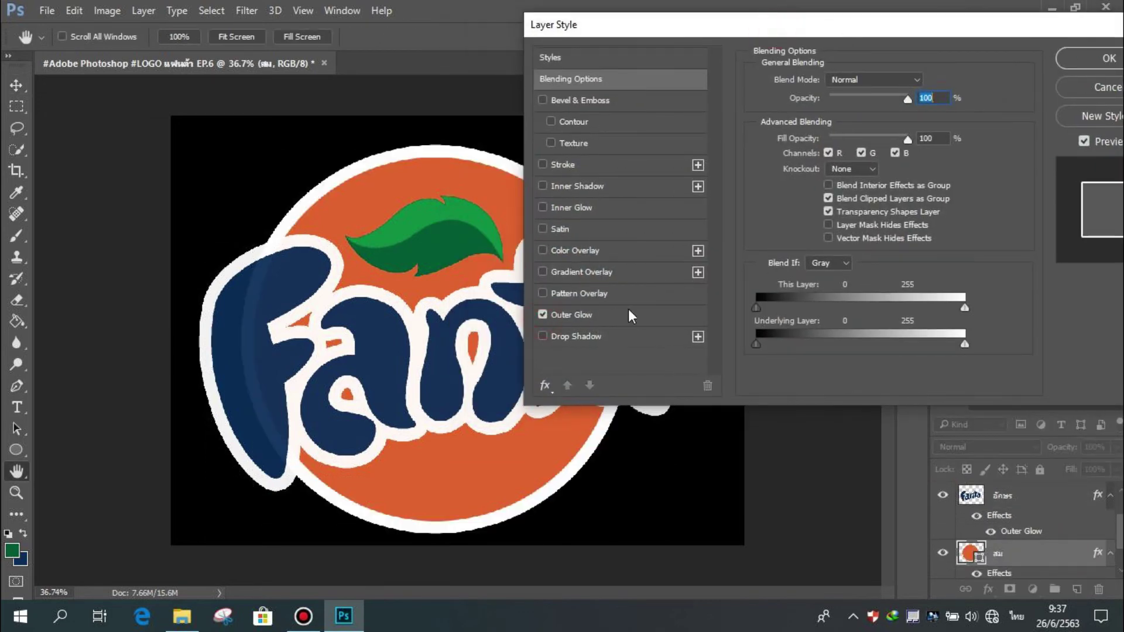
left_click(1095, 67)
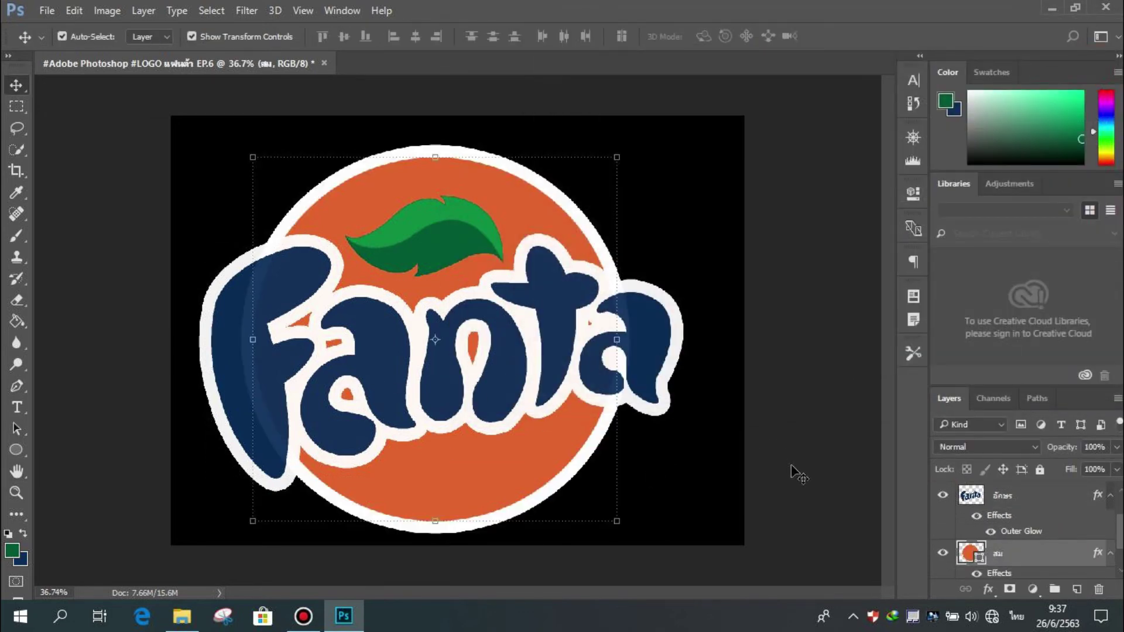
Paint the orange gaps inside and between the Fanta letters white with a 37 px Brush on the letter layer อักษร
left_click(1026, 503)
left_click(18, 235)
left_click(86, 37)
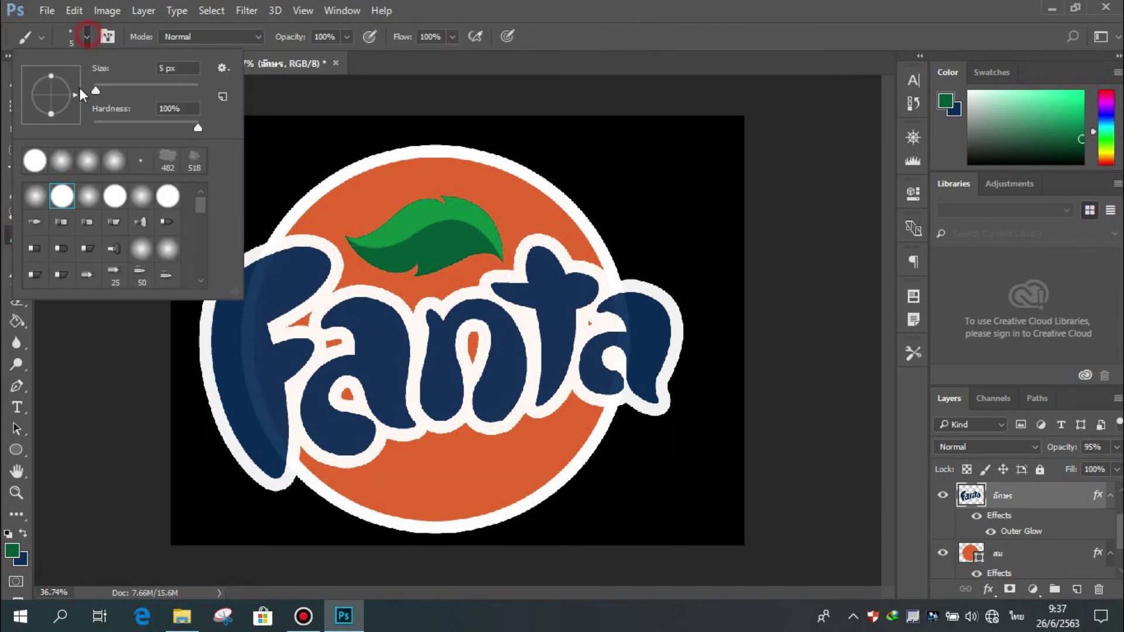
left_click(112, 89)
left_click(325, 348)
left_click(13, 550)
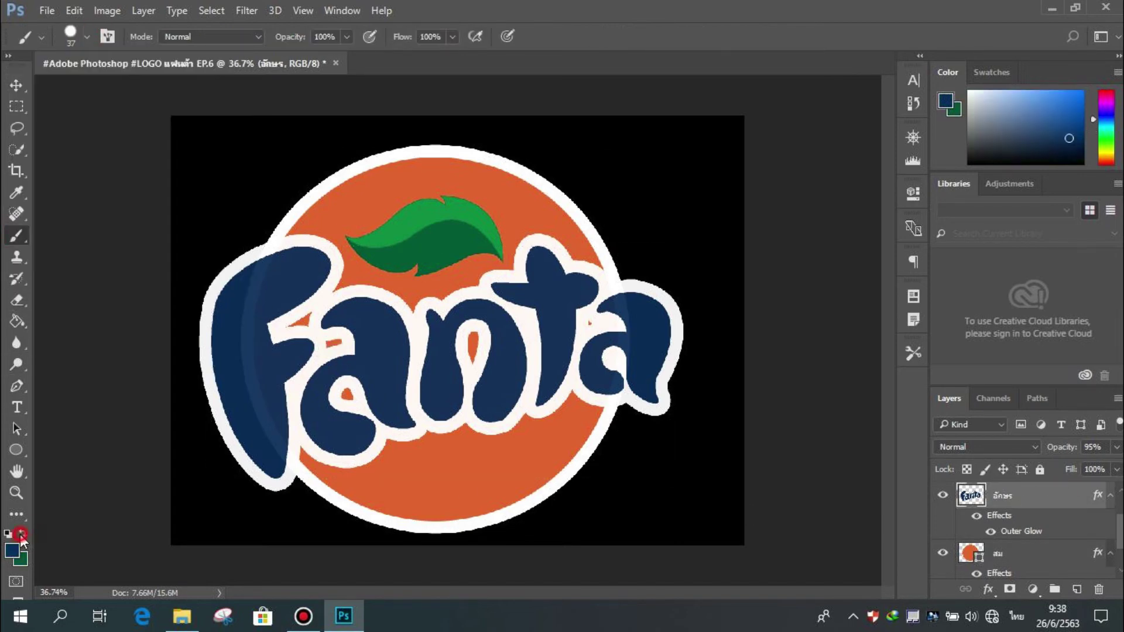
left_click(24, 533)
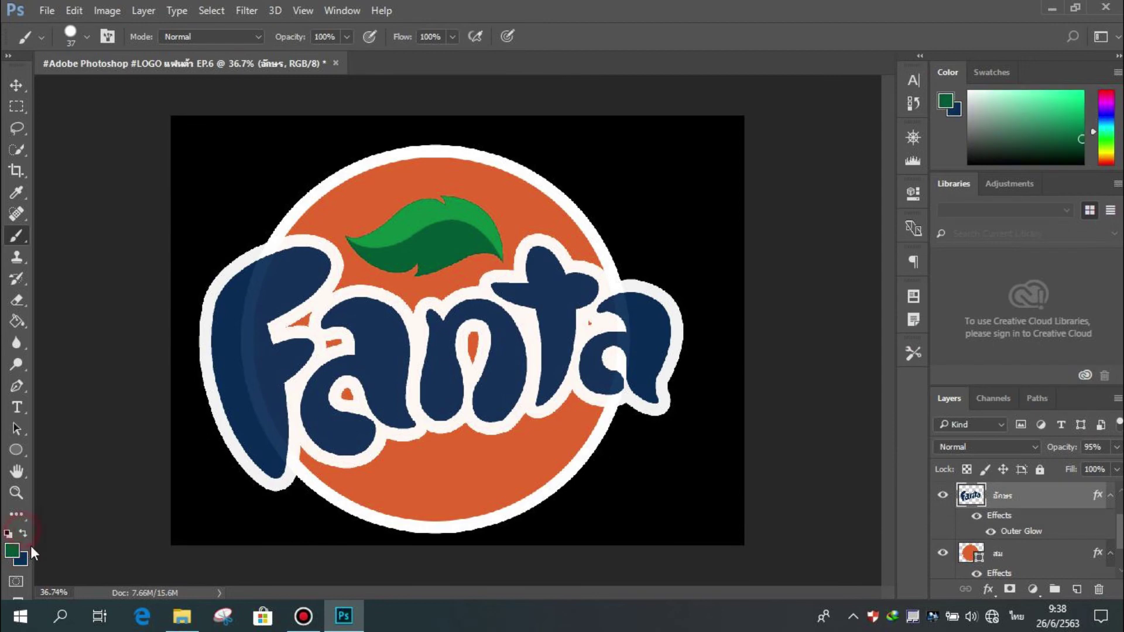
left_click(12, 551)
left_click_drag(674, 290, 645, 210)
left_click(1044, 244)
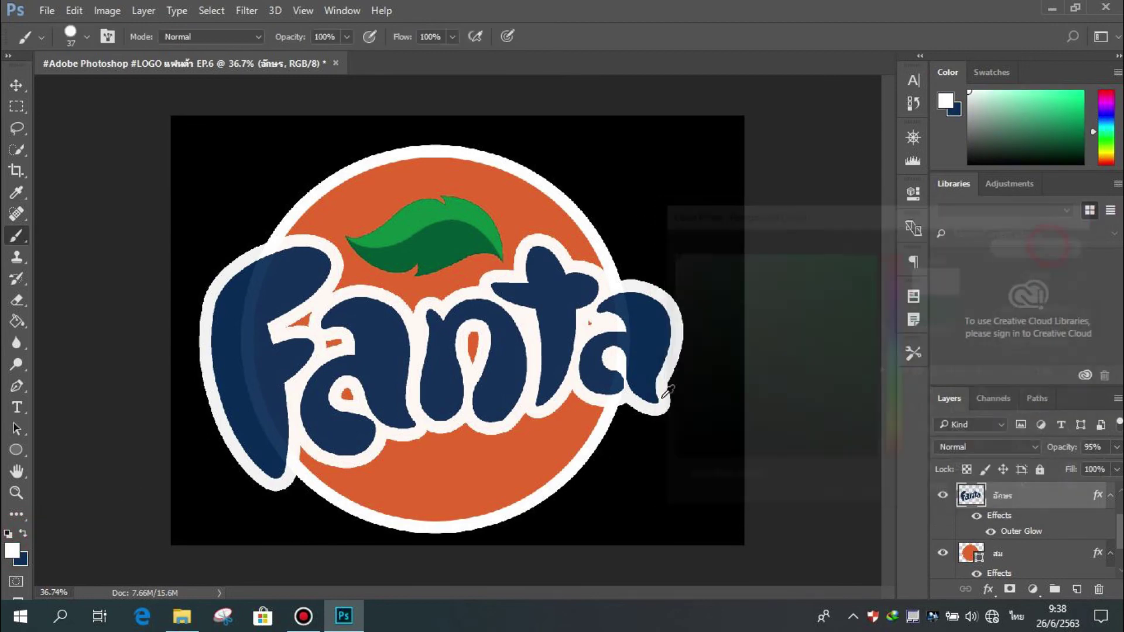
scroll(614, 330, "up", 2)
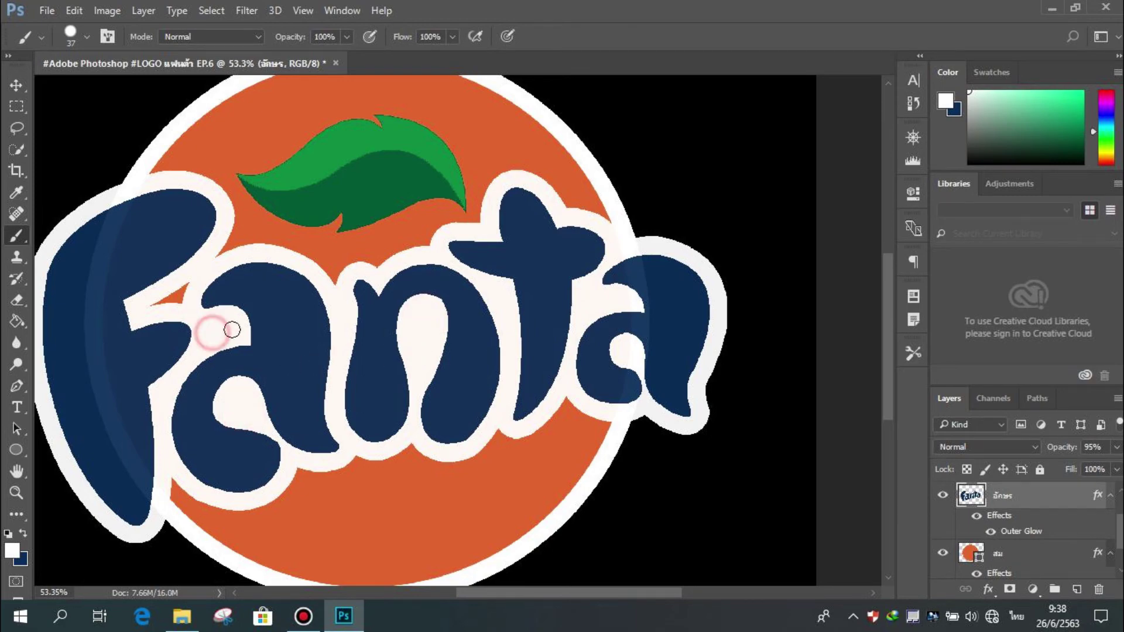
key("ctrl+0")
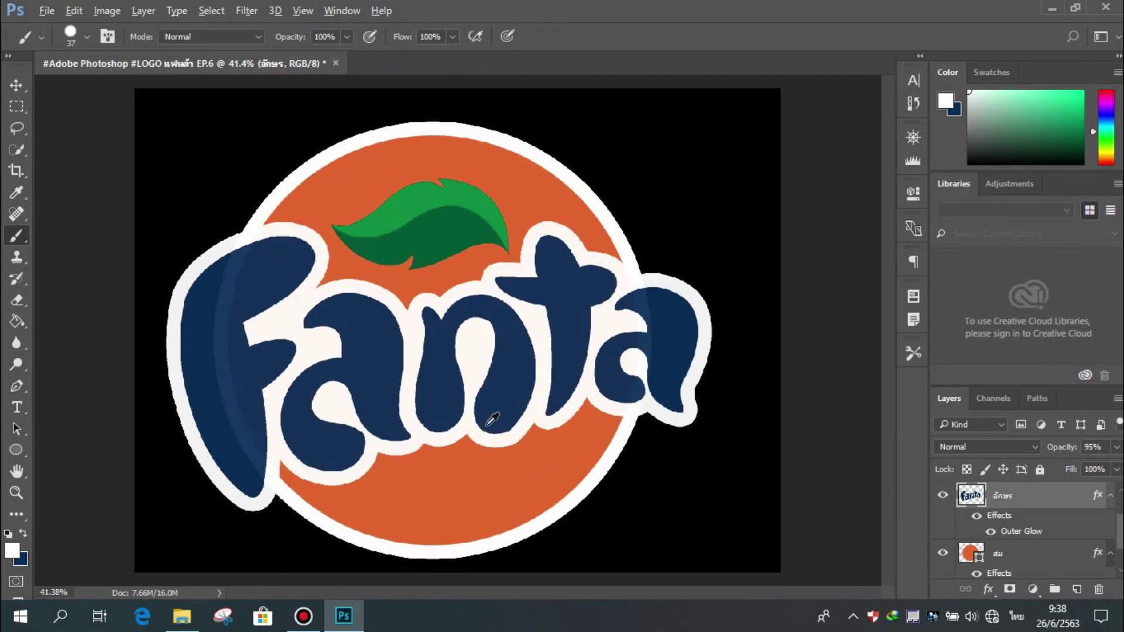
Compare the logo with the reference image, create a new layer directly below the reference layer and name it R
scroll(1052, 517, "up", 2)
left_click(942, 496)
left_click(941, 496)
left_click(20, 92)
left_click(1054, 501)
left_click(1076, 589)
left_click_drag(1009, 495, 1009, 521)
double_click(1010, 522)
type("R")
key("Return")
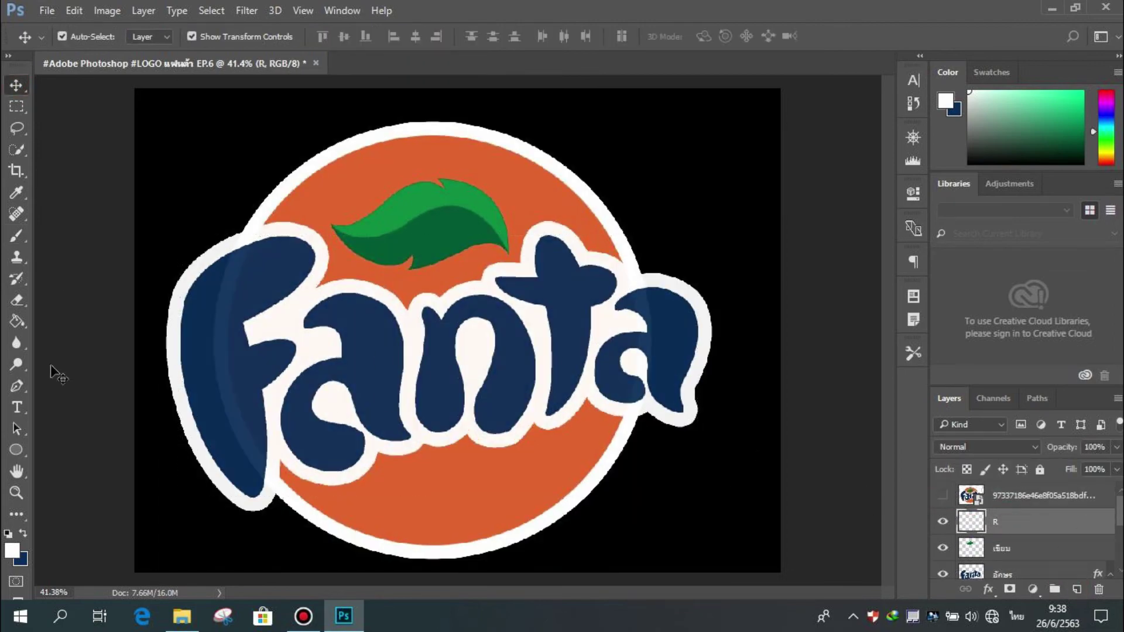
Add a white 7 pt letter R over the orange circle with the Type tool, using MS UI Gothic
left_click(17, 407)
left_click(553, 454)
scroll(532, 442, "up", 5)
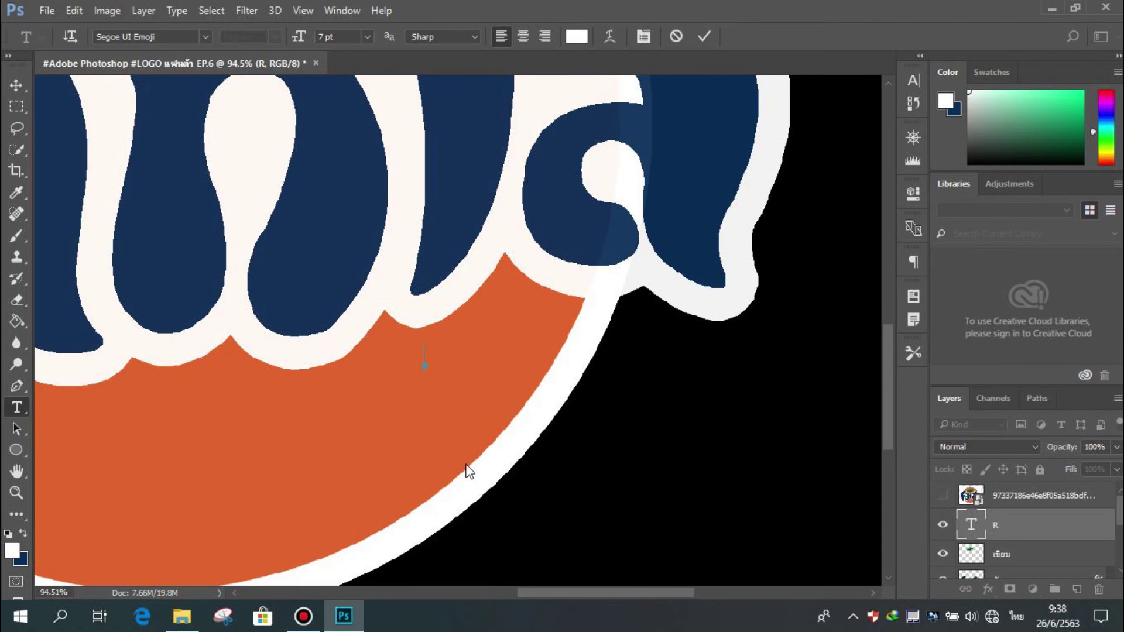
left_click(914, 81)
left_click(814, 100)
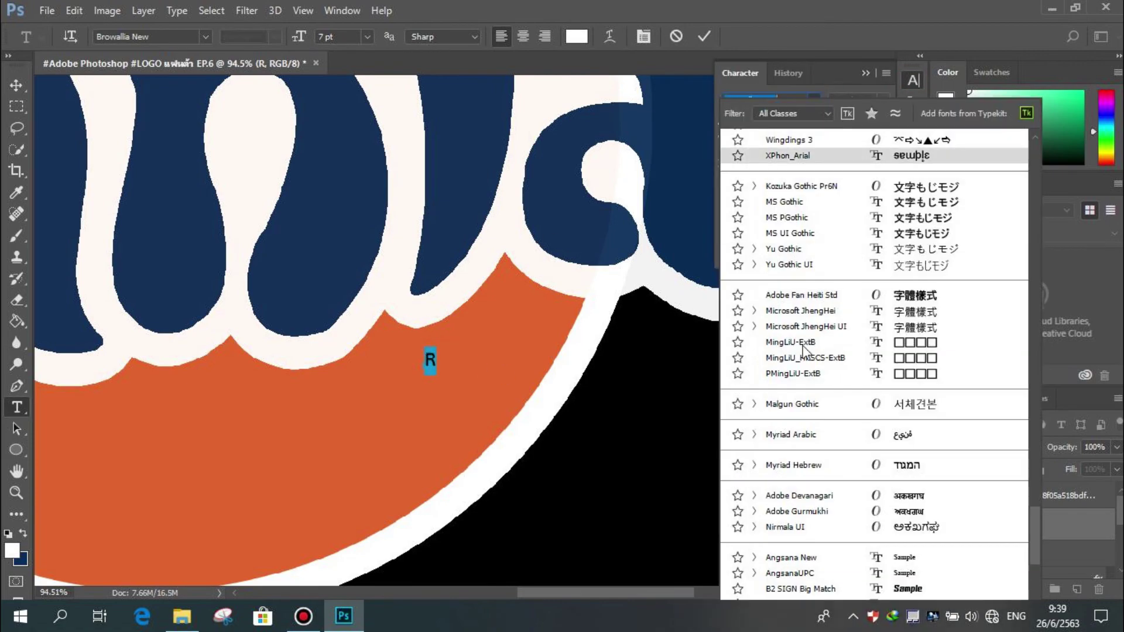
left_click(814, 251)
Place the R on the black background beside the last letter a's lower tip, checking the reference, and commit the text
left_click(944, 494)
scroll(944, 504, "up", 2)
left_click(943, 495)
left_click_drag(440, 475, 778, 367)
left_click(944, 496)
left_click(944, 496)
left_click(786, 378)
key("Escape")
left_click(814, 100)
left_click(680, 146)
key("ctrl+Return")
scroll(485, 432, "right", 3)
left_click_drag(485, 432, 406, 326)
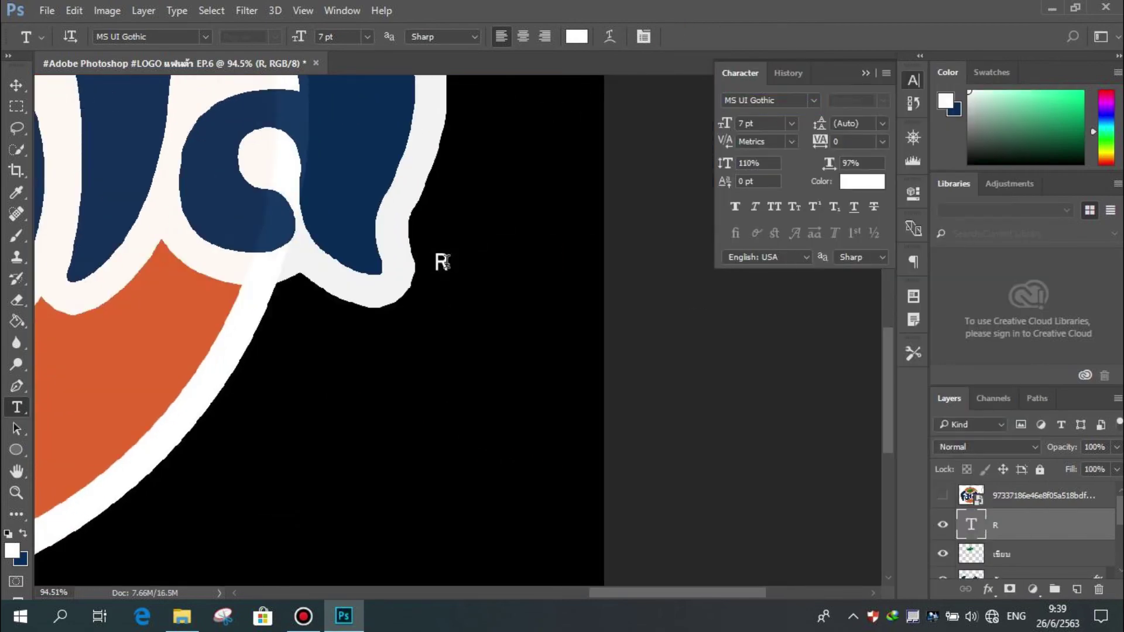
Change the R's font to Kozuka Gothic Pr6N and compare it with the reference image
left_click_drag(447, 262, 433, 262)
left_click(814, 100)
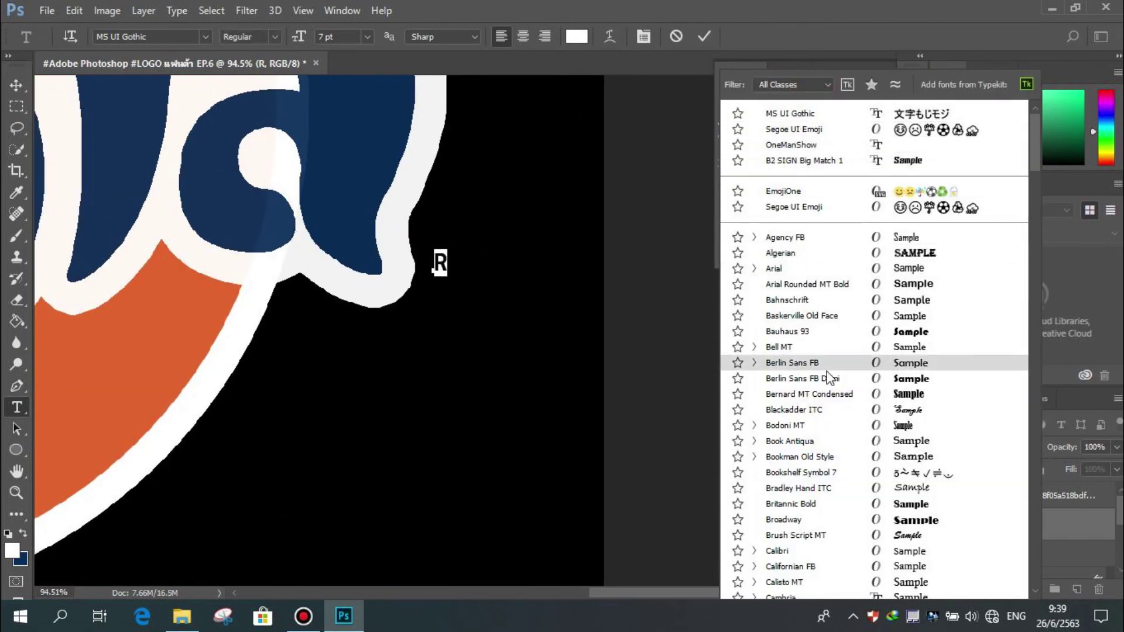
scroll(837, 492, "down", 8)
scroll(838, 494, "down", 20)
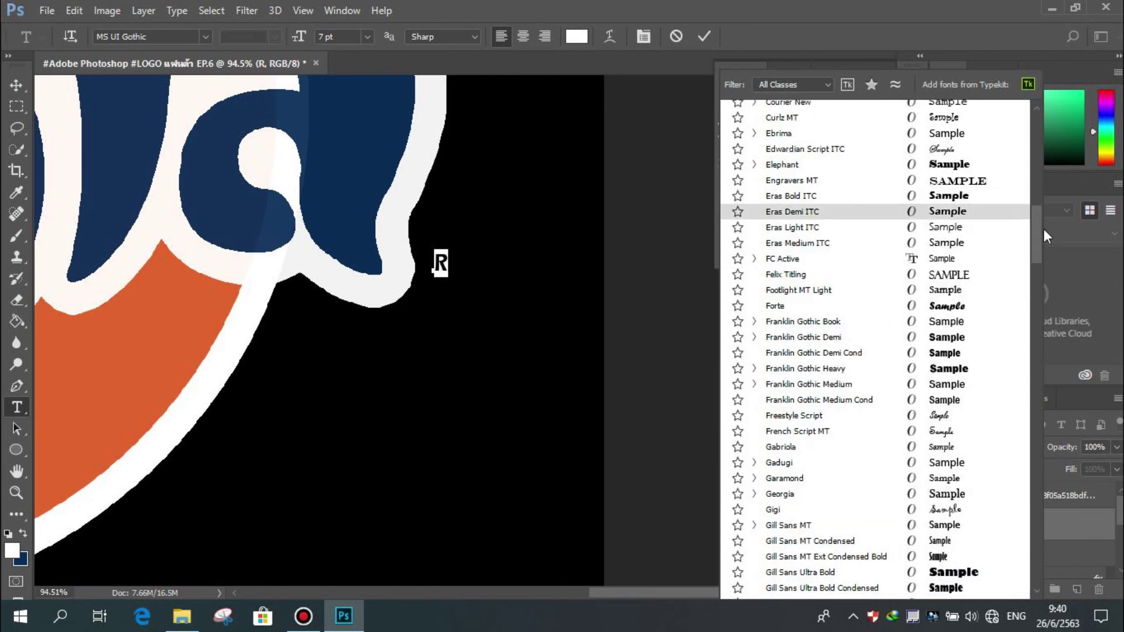
left_click(928, 328)
left_click(945, 498)
left_click(944, 498)
Scale the R to 67% vertically and 93% horizontally
left_click_drag(729, 164, 724, 164)
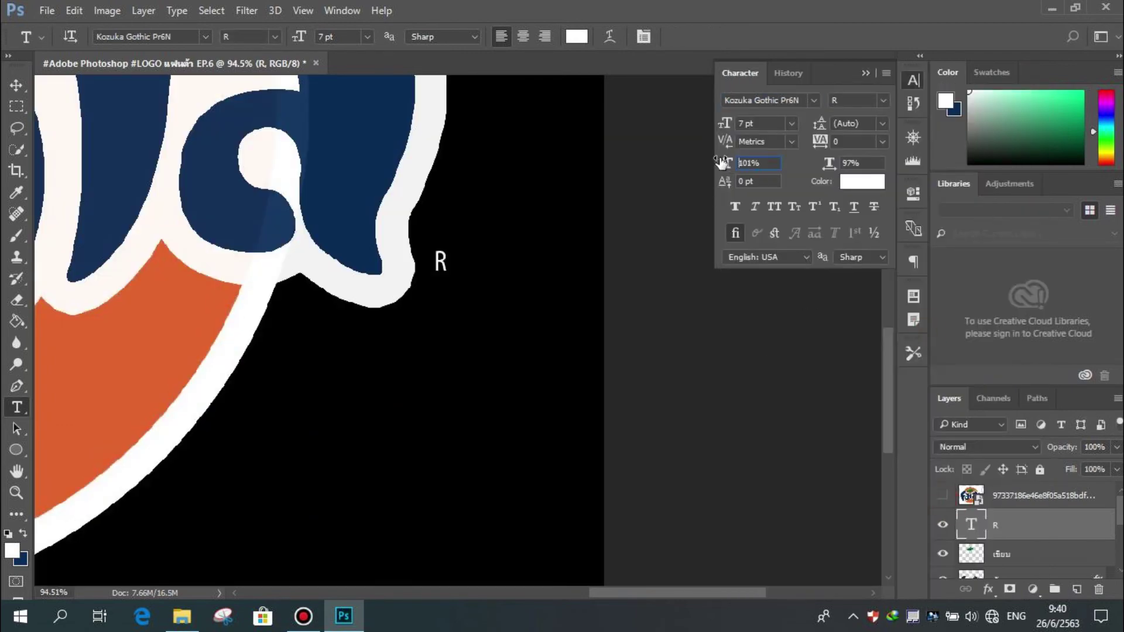
left_click_drag(449, 262, 433, 263)
left_click_drag(734, 165, 728, 166)
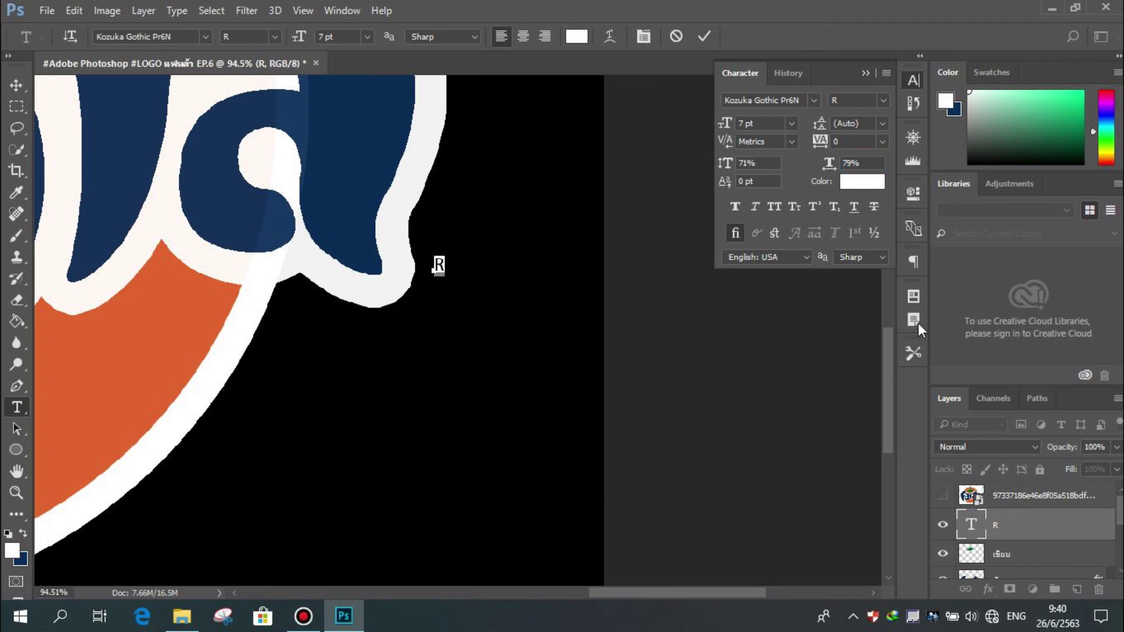
left_click(834, 331)
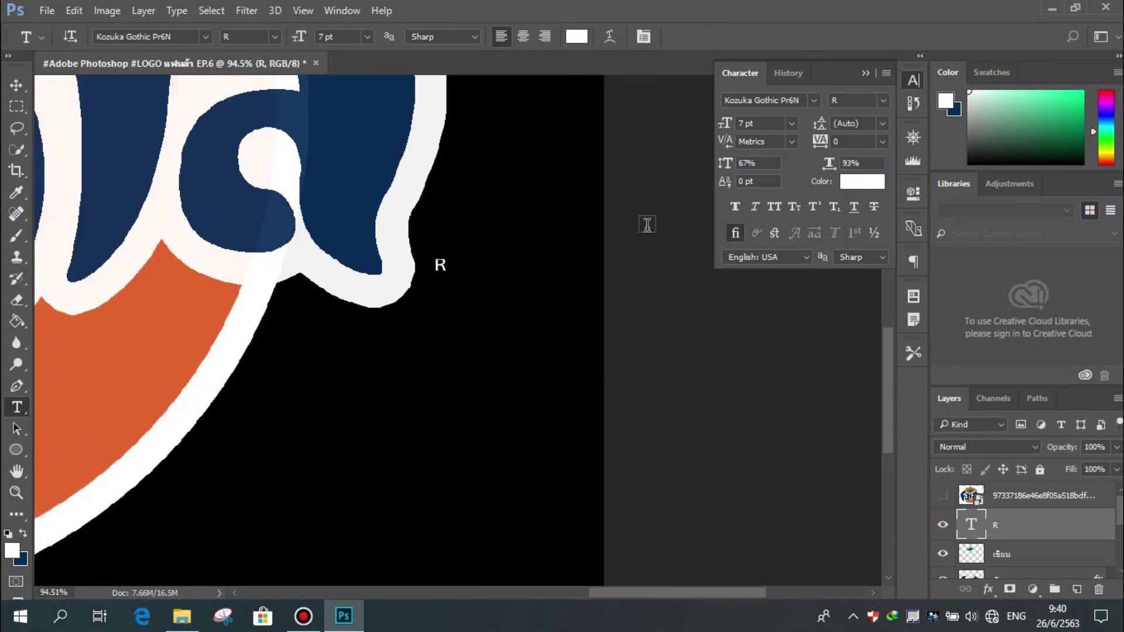
left_click(866, 72)
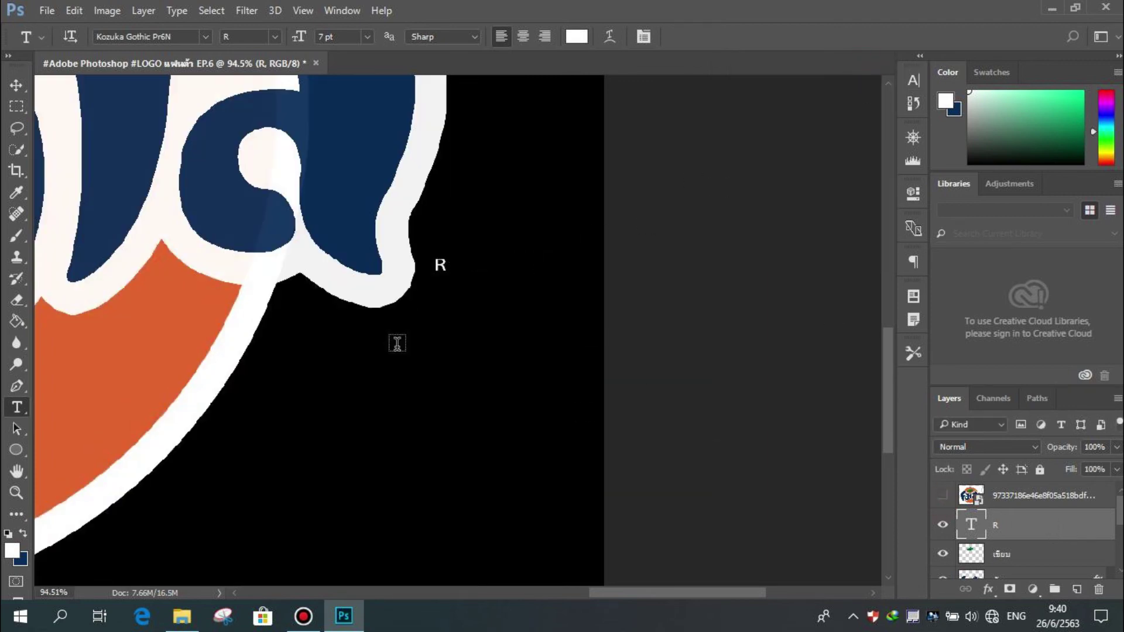
Reset the colours to black and white and draw a 44 px circle around the R with the Ellipse tool
key("u")
left_click(24, 533)
key("d")
left_click_drag(420, 250, 467, 276)
key("ctrl+z")
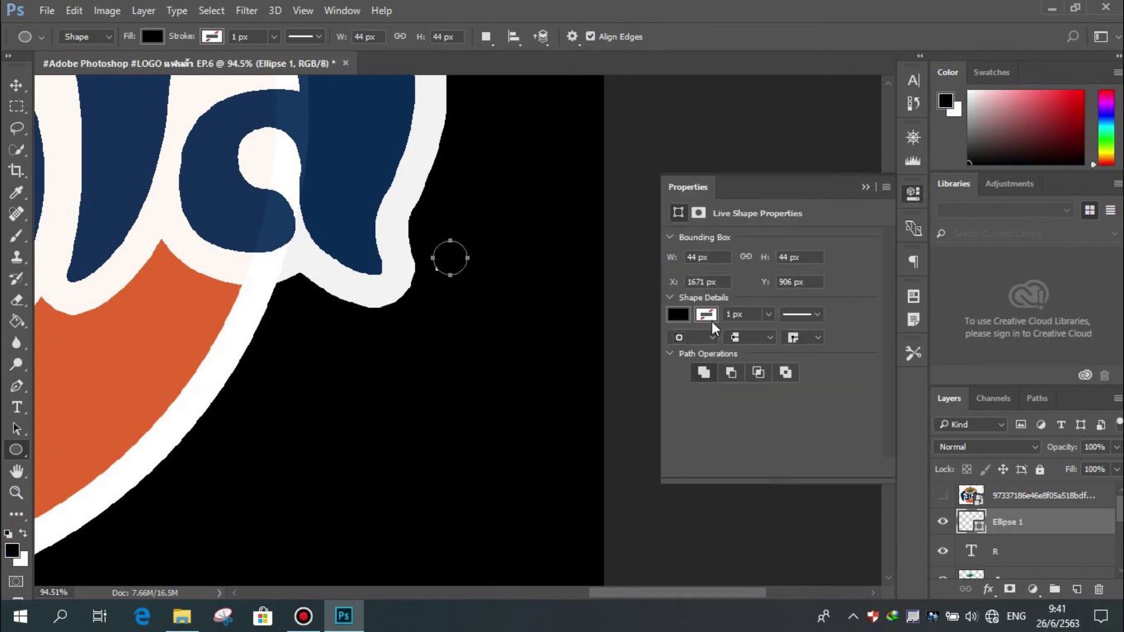
Remove the small circle's fill and set its black stroke width to 0.73 px
left_click(678, 314)
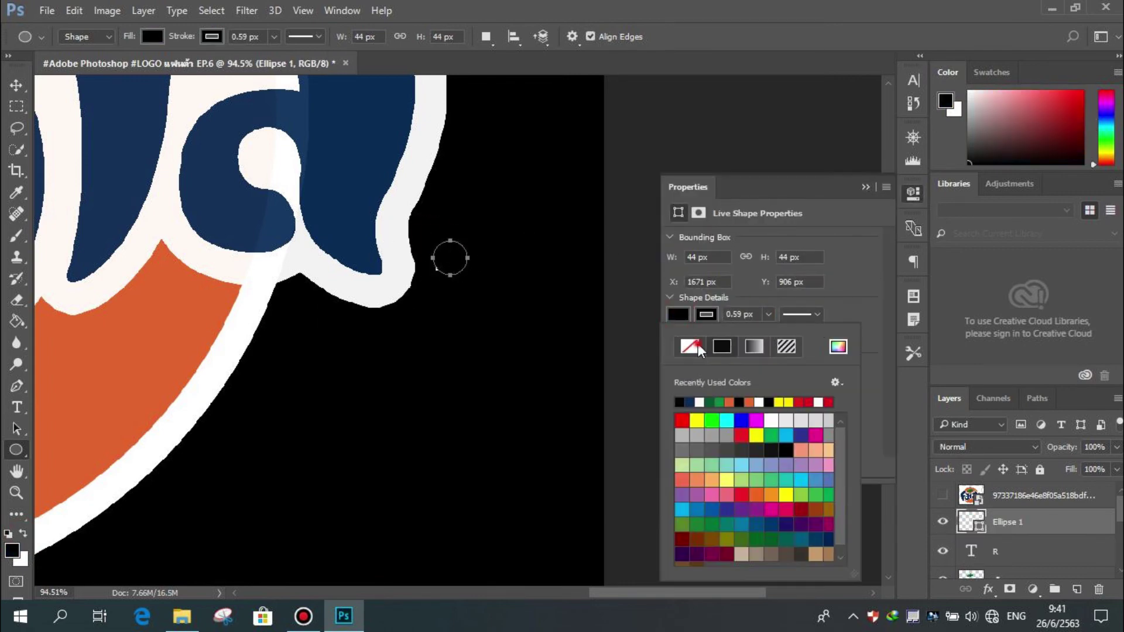
left_click(697, 344)
left_click(767, 315)
left_click_drag(784, 340, 771, 333)
Move the small circle and the R together onto the orange area below the letter t
key("v")
left_click_drag(460, 265, 189, 324)
scroll(294, 329, "up", 7)
left_click(284, 118)
left_click(192, 36)
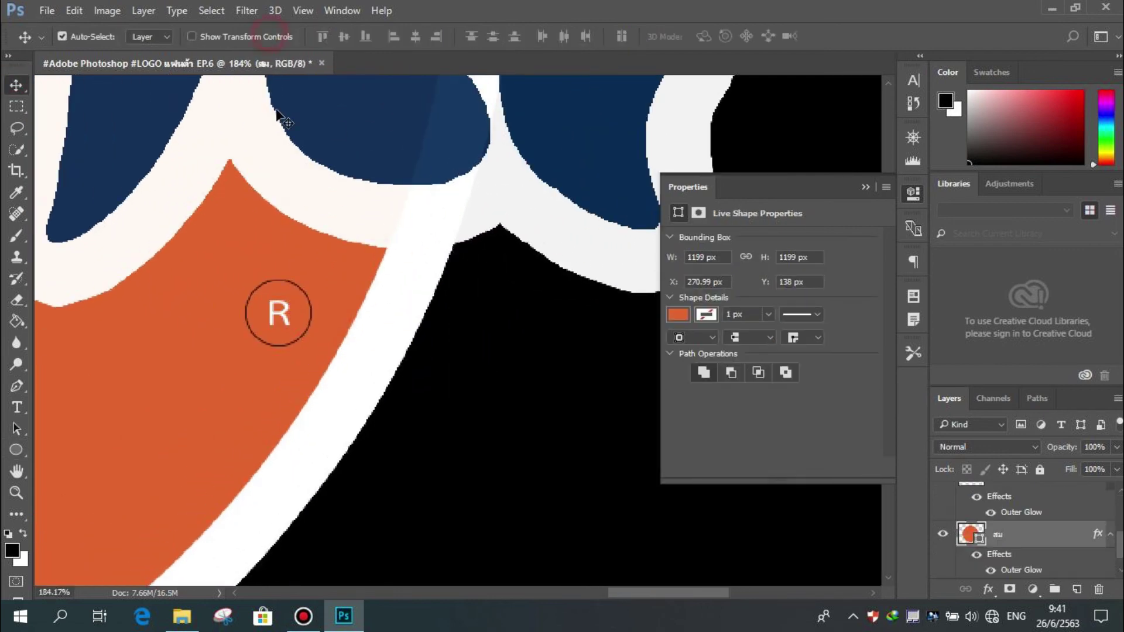
Shrink the small circle to 30 × 30 px so it fits closely around the R
scroll(352, 372, "up", 4)
left_click(250, 237)
left_click(1049, 509)
scroll(1049, 510, "up", 3)
left_click(1049, 522)
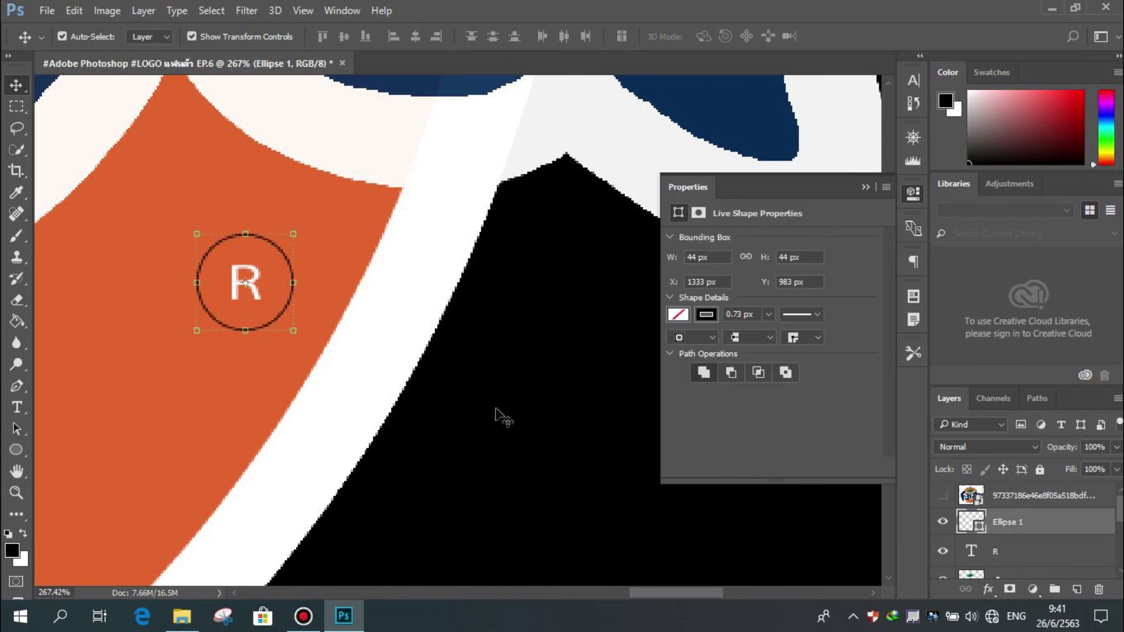
left_click_drag(293, 331, 279, 317)
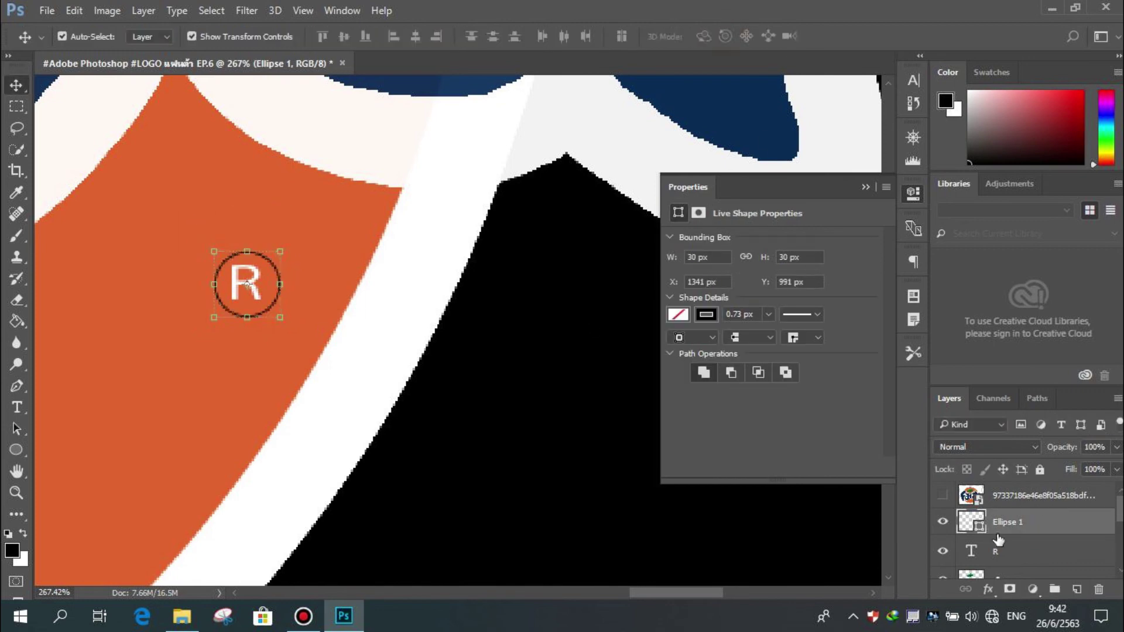
Change the R's text colour to black
left_click(1007, 551)
left_click(706, 377)
left_click(669, 461)
left_click(1043, 244)
Convert the R and small circle layers into one Smart Object and move it toward the last letter a
left_click(1041, 521, "ctrl")
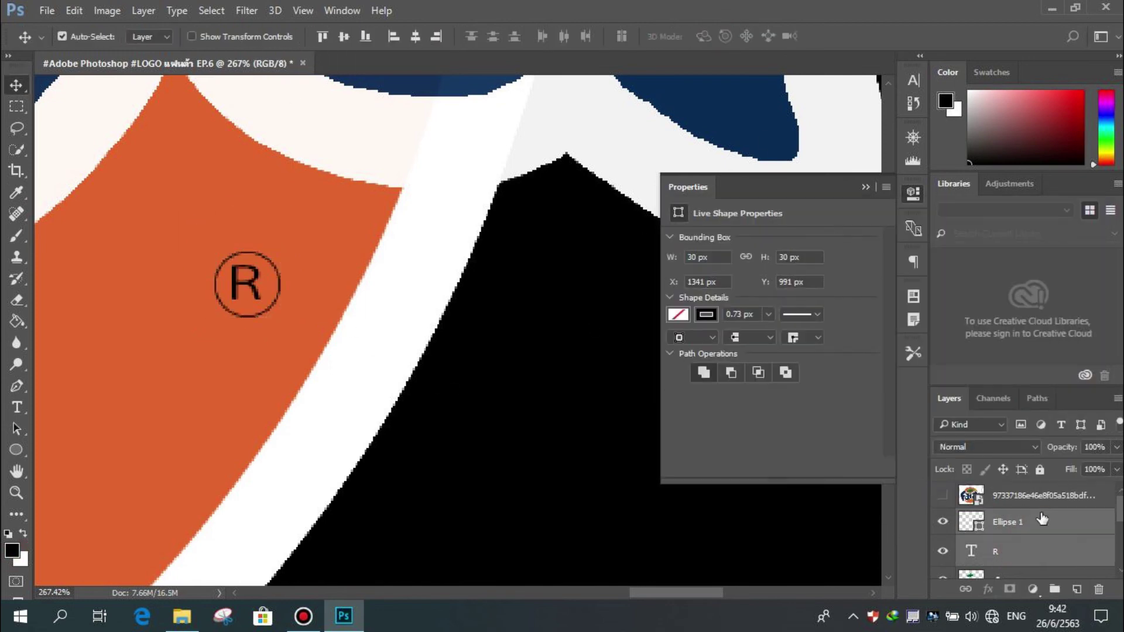
right_click(1041, 520)
left_click(849, 170)
left_click(865, 186)
scroll(370, 397, "down", 4)
left_click_drag(316, 351, 651, 257)
Apply a white Outer Glow to the ® mark and place it beside the last letter a's lower tip
double_click(1048, 522)
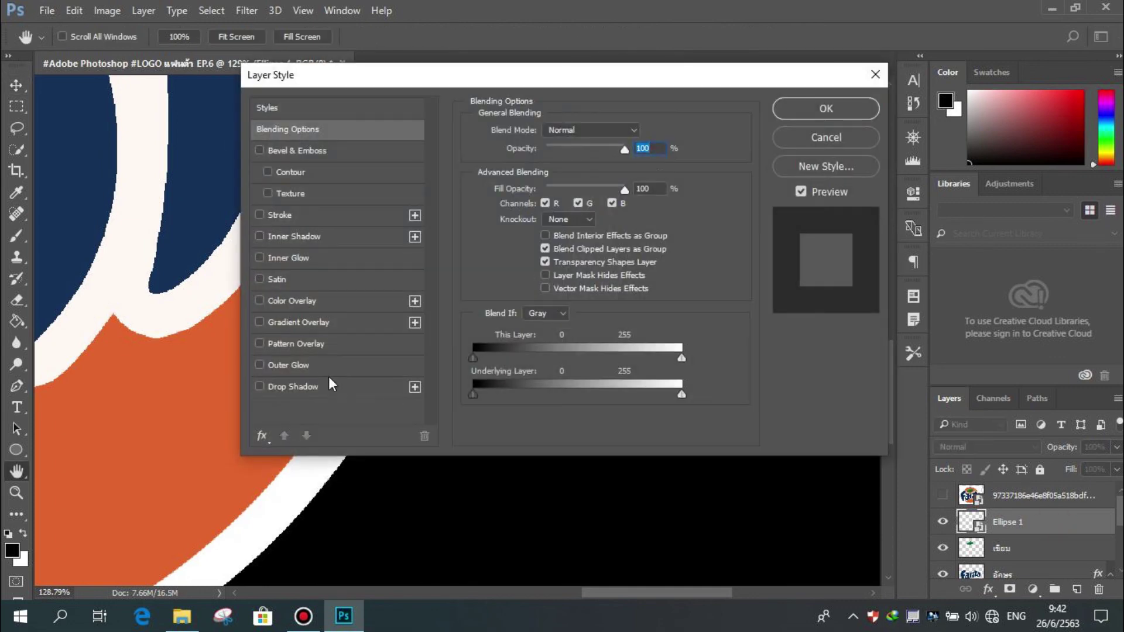
left_click(310, 366)
left_click(825, 109)
scroll(672, 277, "up", 4)
double_click(1054, 529)
left_click(873, 74)
left_click_drag(697, 264, 275, 253)
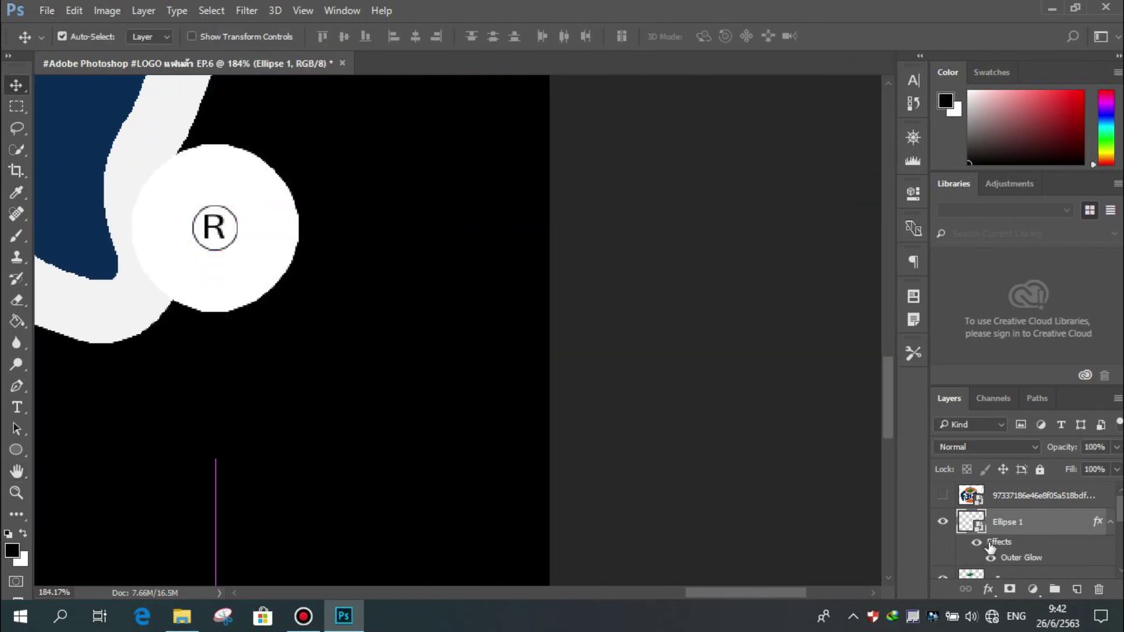
Reduce the ® mark's Outer Glow to a small white disc just around the symbol
double_click(987, 544)
left_click_drag(611, 253, 613, 254)
left_click_drag(610, 150, 617, 150)
left_click_drag(547, 271, 540, 275)
left_click(826, 108)
key("v")
Review the whole logo and the ® mark's placement at several magnifications against the reference image
scroll(329, 296, "down", 8)
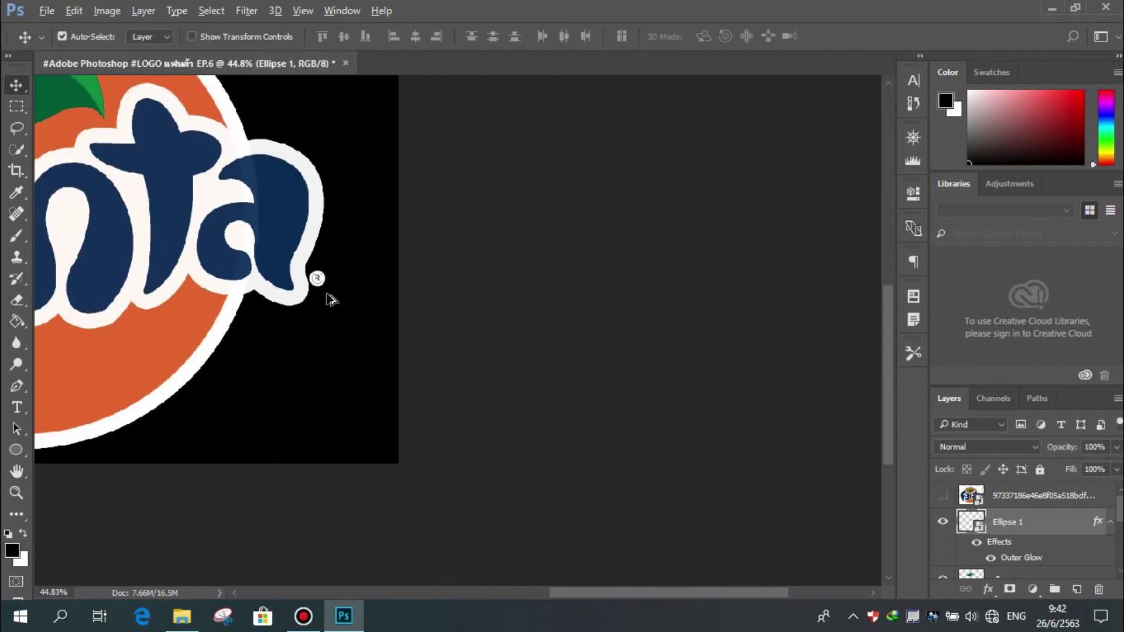
scroll(792, 423, "up", 4)
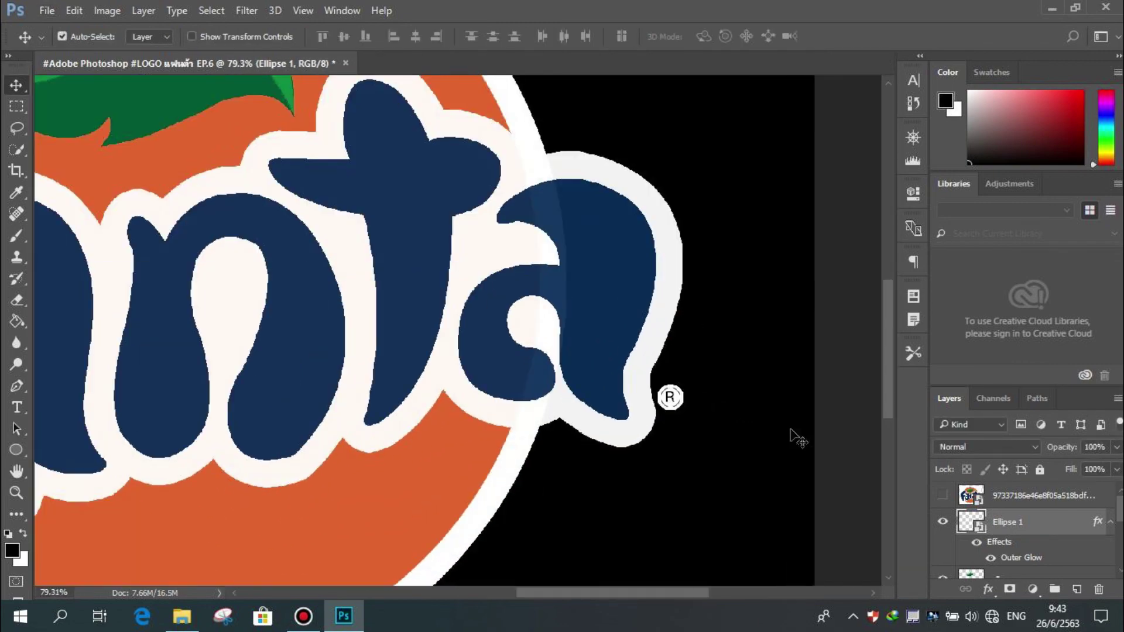
left_click(944, 494)
scroll(435, 441, "down", 4)
scroll(444, 443, "up", 1)
scroll(443, 443, "down", 1)
scroll(443, 443, "up", 1)
scroll(444, 444, "down", 1)
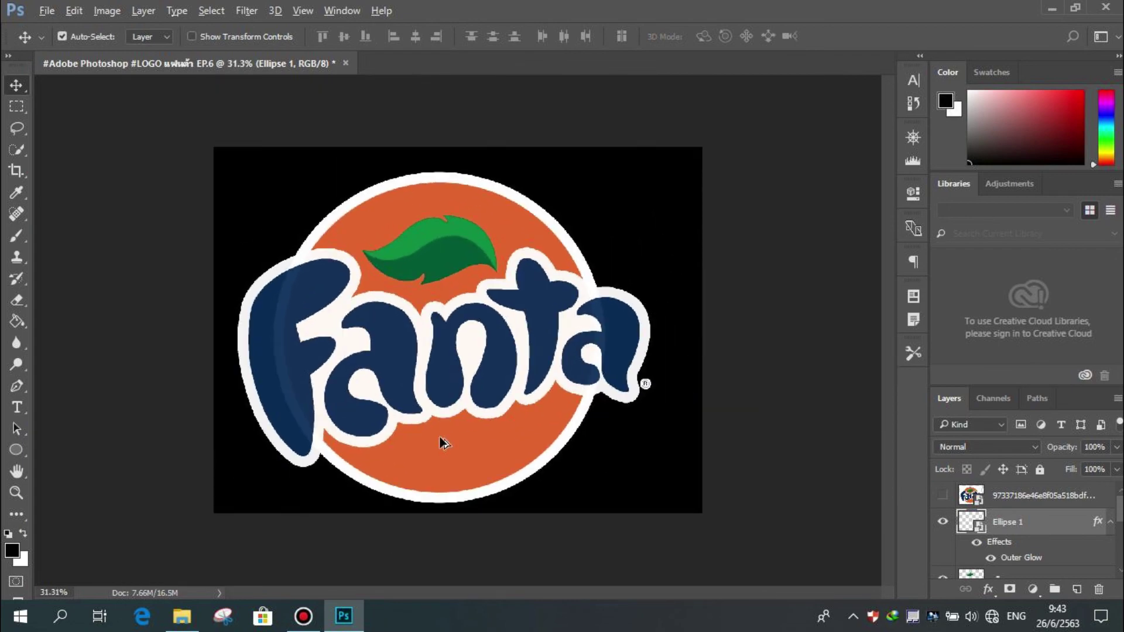
scroll(443, 443, "up", 1)
Open the list of file commands
left_click(47, 11)
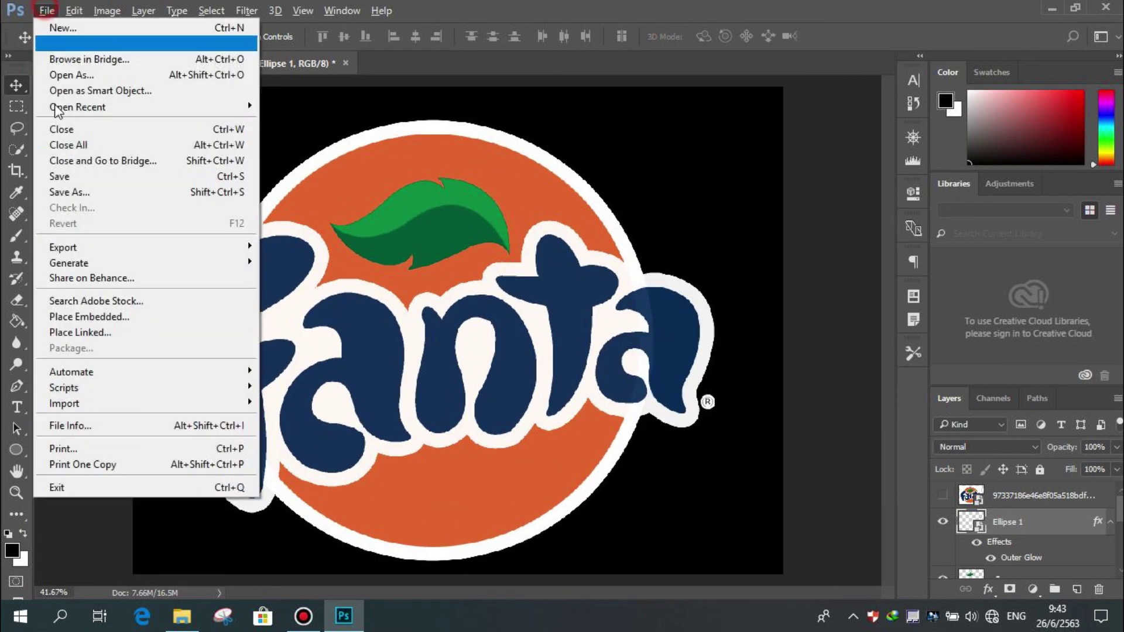